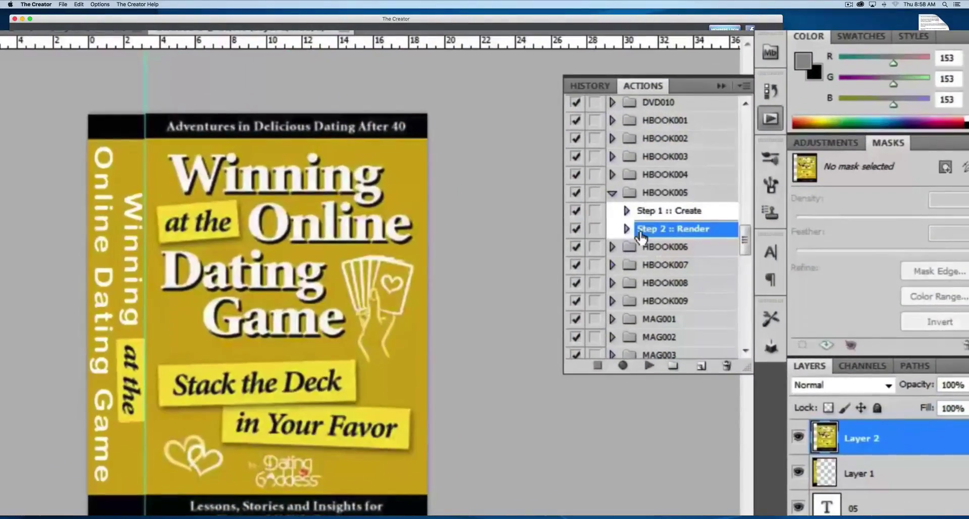
- Expand the HBOOK005 action's 'Step 2 :: Render' so its sub-steps are listed
left_click(626, 228)
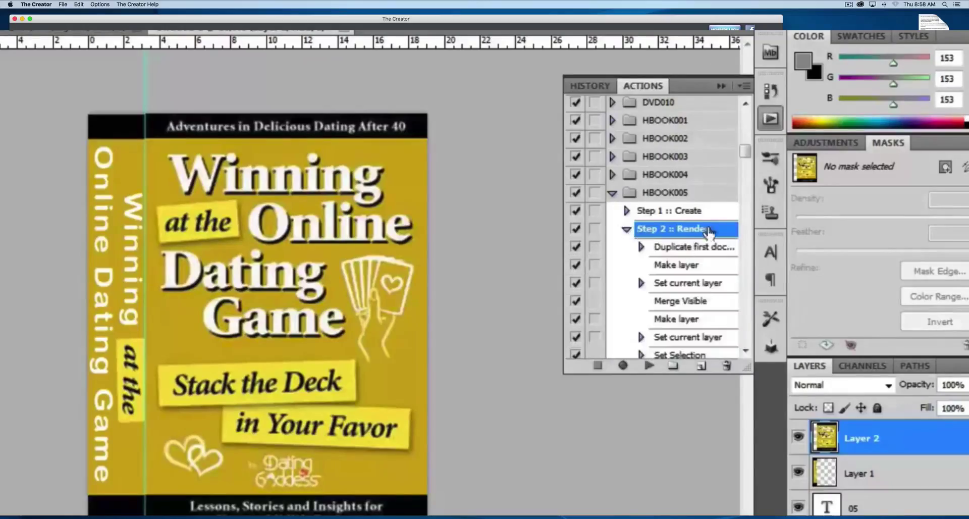
left_click_drag(746, 150, 744, 153)
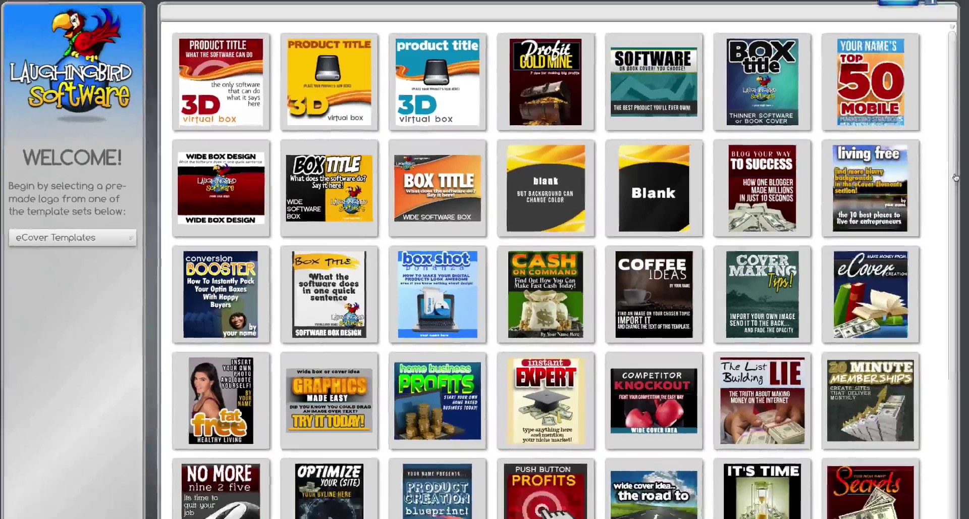
- Scroll the template grid and load the 'instant EXPERT' template on a 796 x 892 canvas
scroll(963, 252, "down", 3)
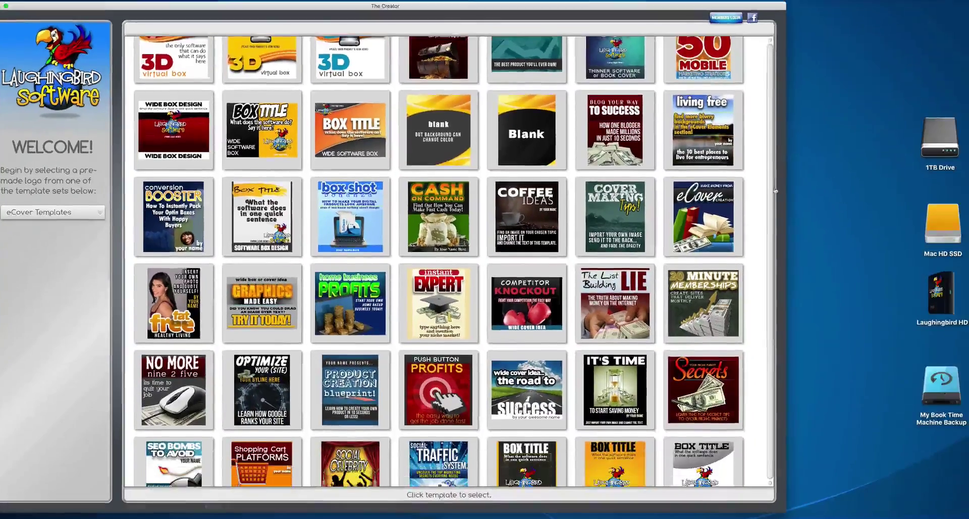
left_click(417, 275)
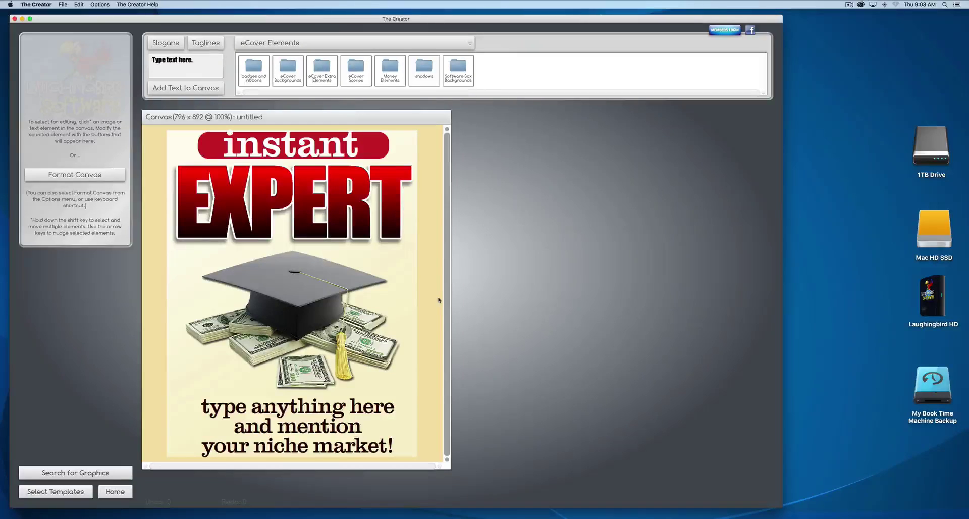
- Set the canvas background colour to crimson d3004d
left_click_drag(438, 299, 414, 322)
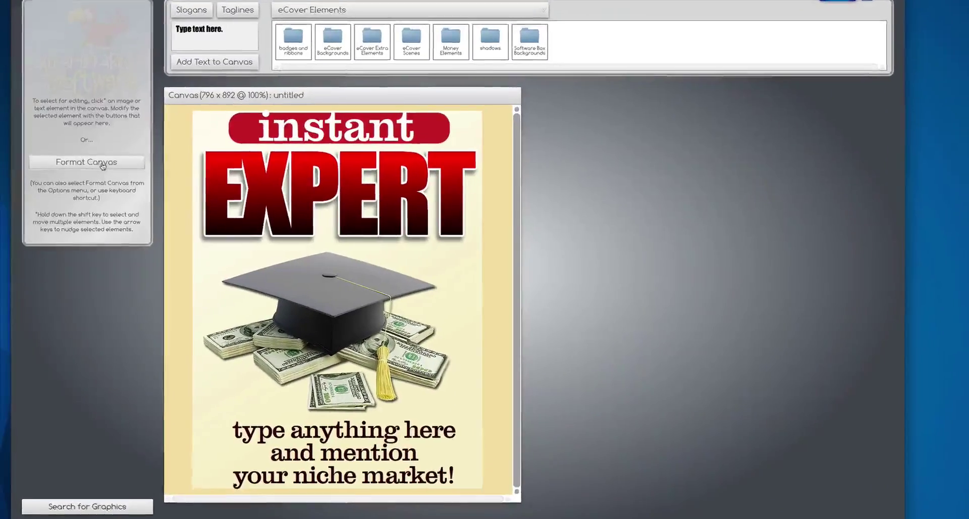
left_click(84, 173)
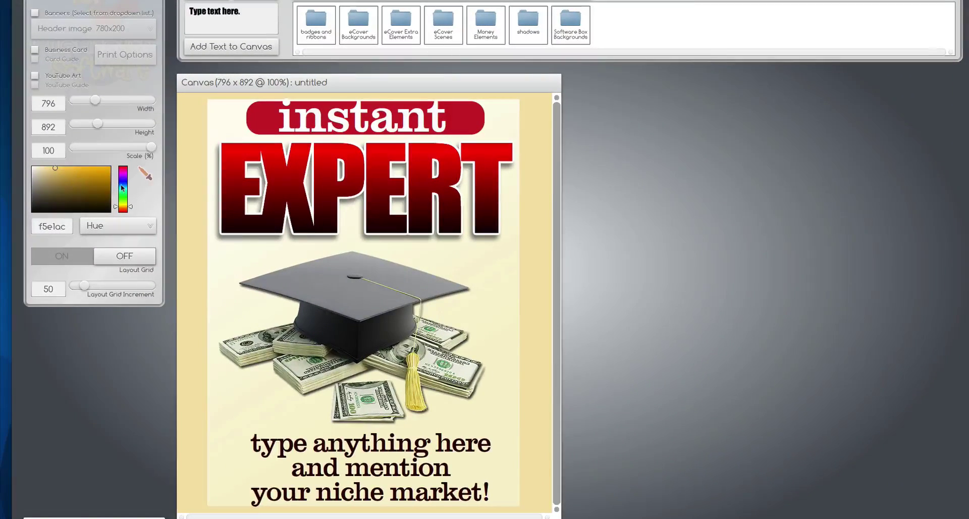
left_click_drag(123, 187, 124, 212)
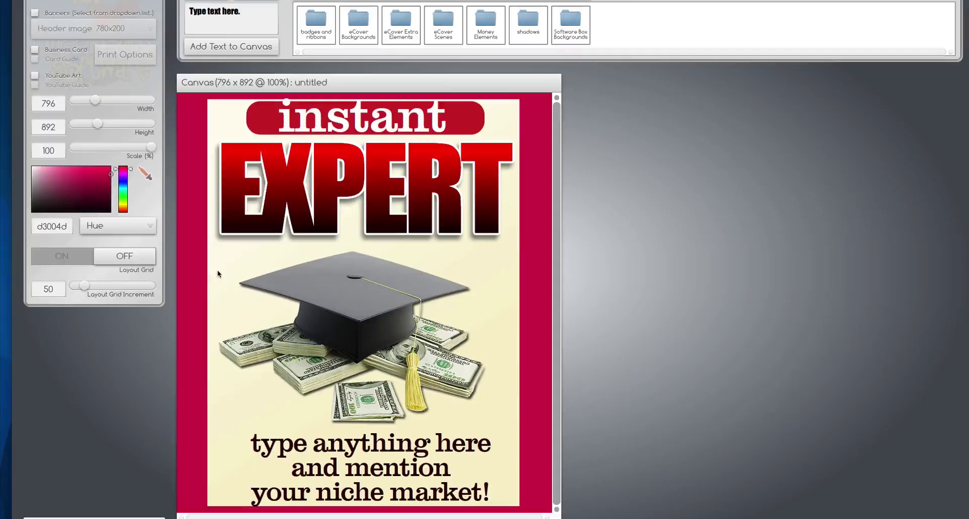
- Delete the cream backdrop image and the graduation cap and money picture
left_click(218, 275)
left_click_drag(206, 266, 205, 267)
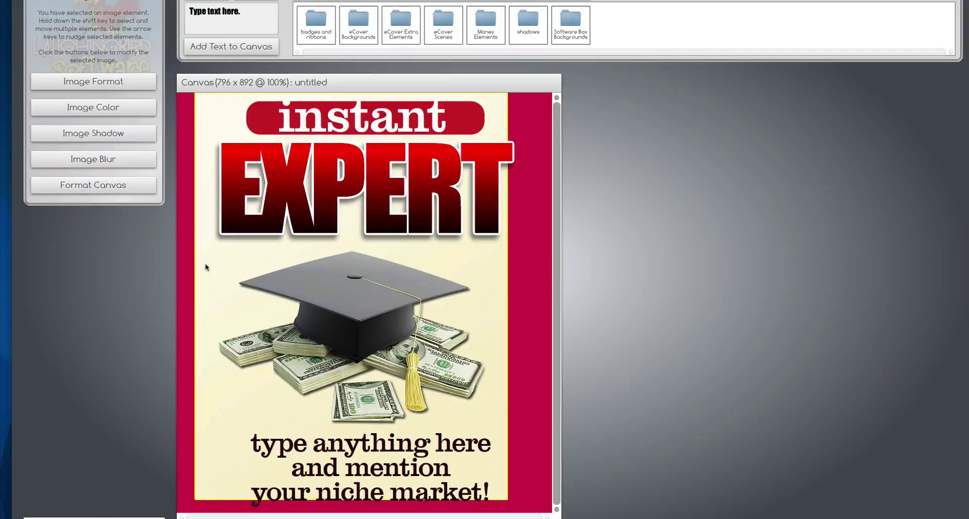
key("Delete")
left_click(331, 275)
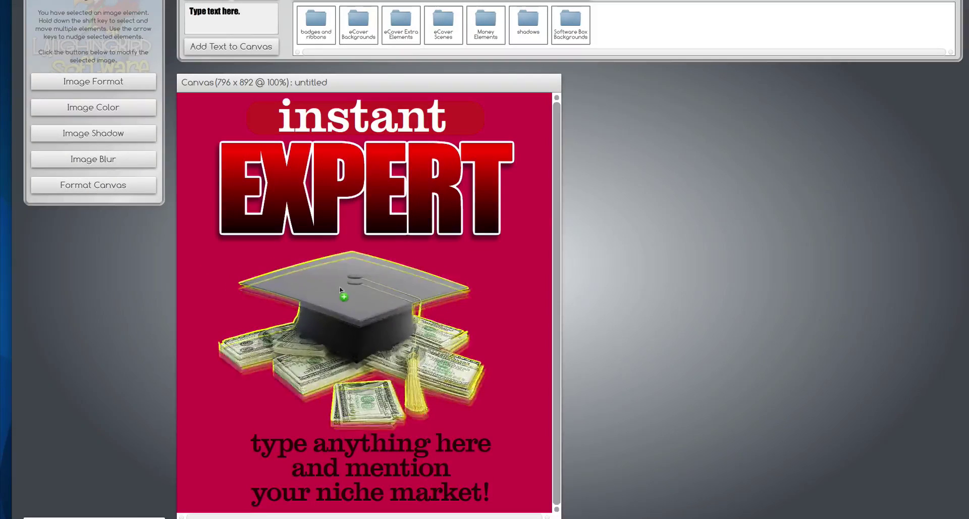
left_click_drag(340, 290, 328, 289)
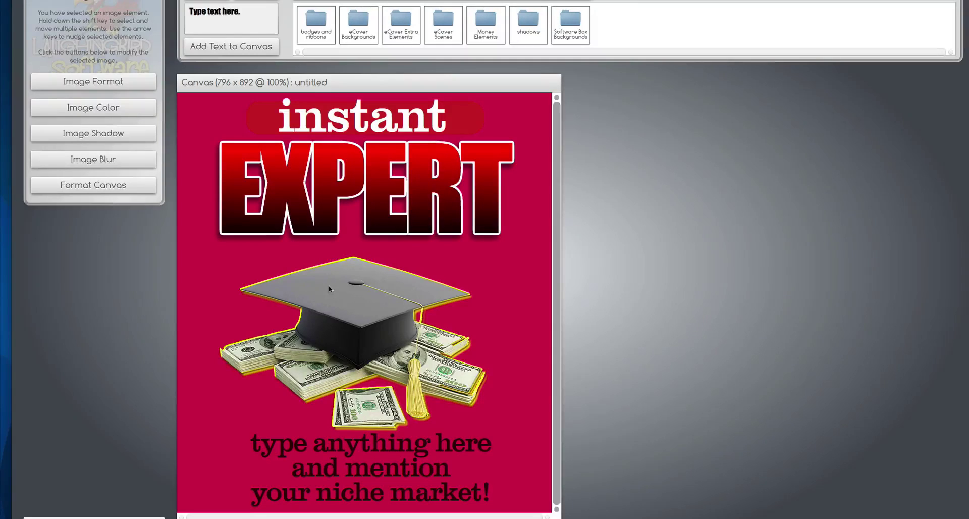
key("Delete")
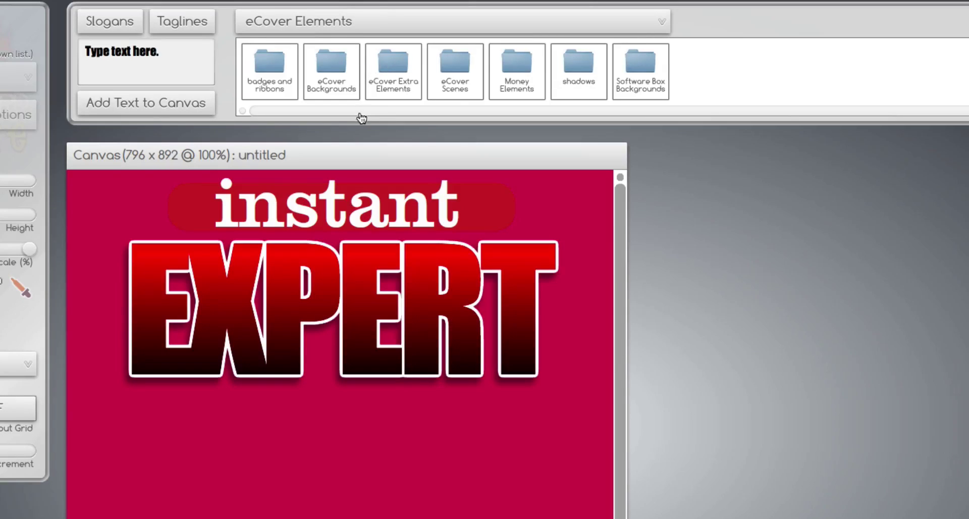
- Add a slightly rotated red heart from eCover Extra Elements and make the canvas light grey cacaca
left_click(394, 68)
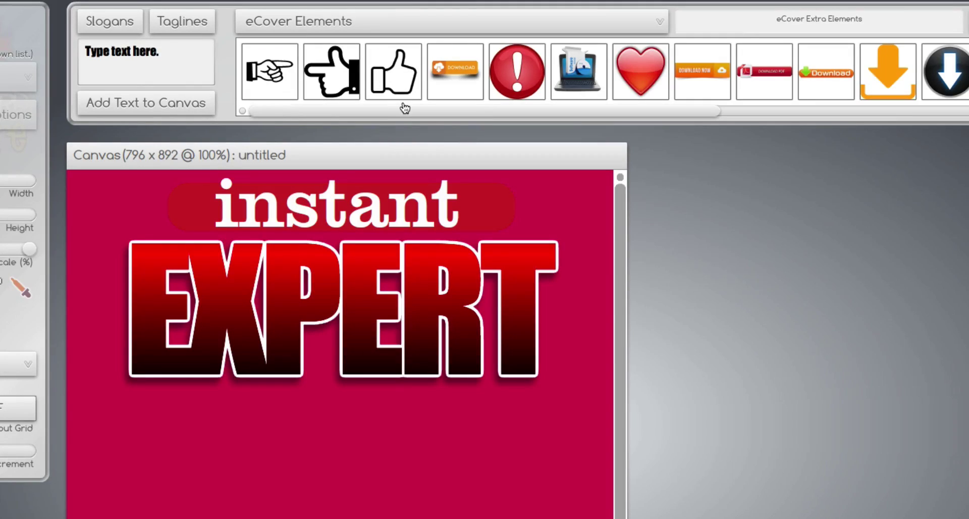
left_click_drag(404, 110, 541, 112)
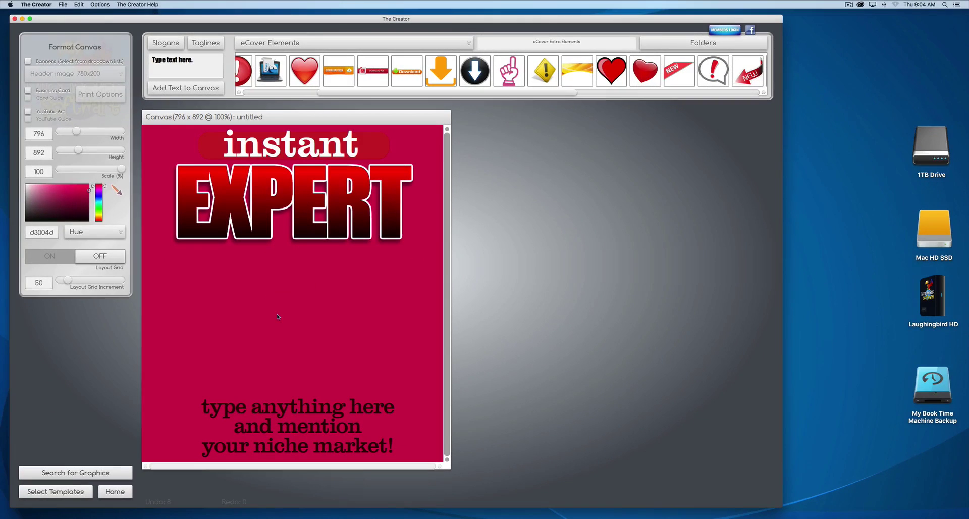
left_click(278, 316)
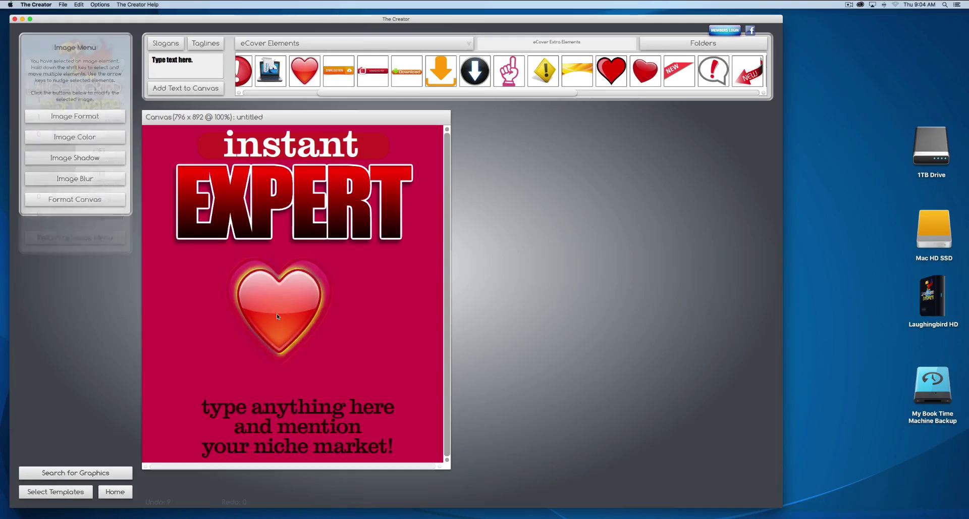
left_click_drag(59, 131, 65, 132)
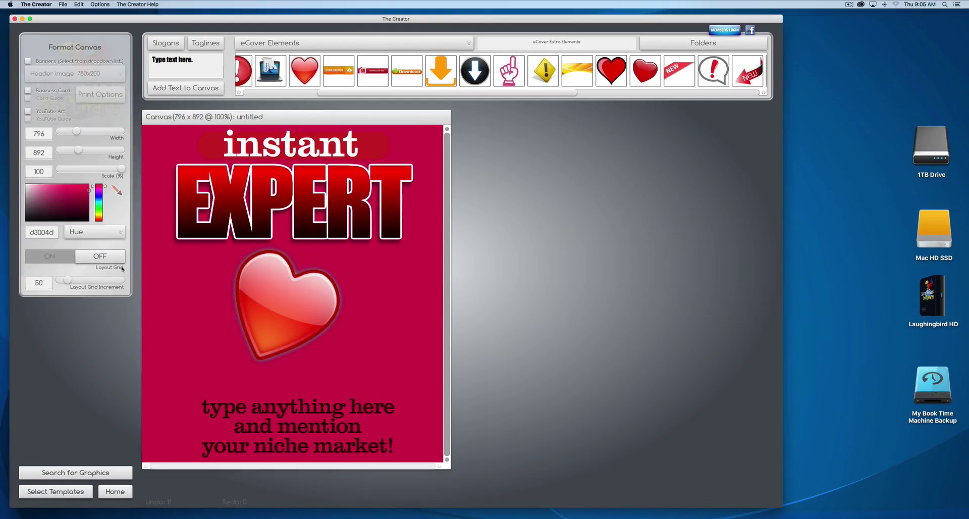
left_click_drag(58, 205, 16, 194)
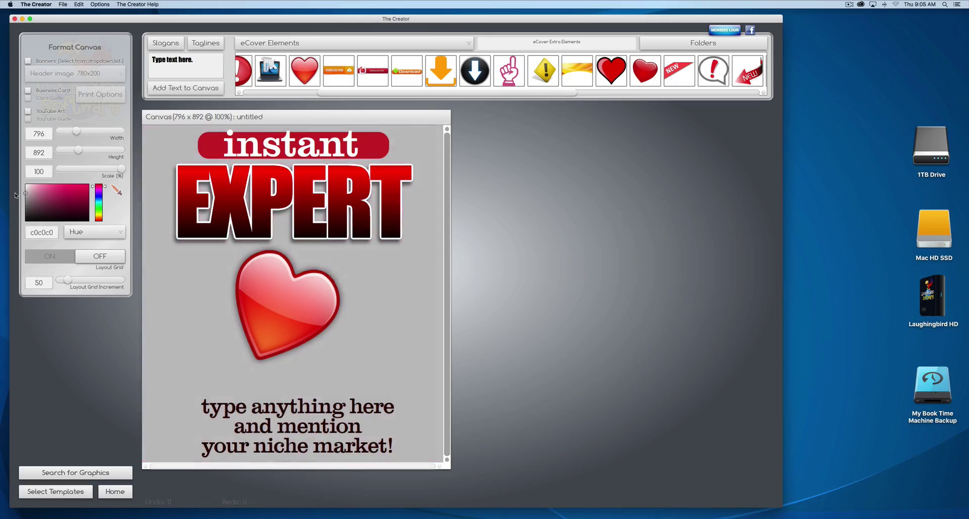
- Change the headline to 'Learn How To Love Your Job' and reduce its text scale to fit
left_click(185, 202)
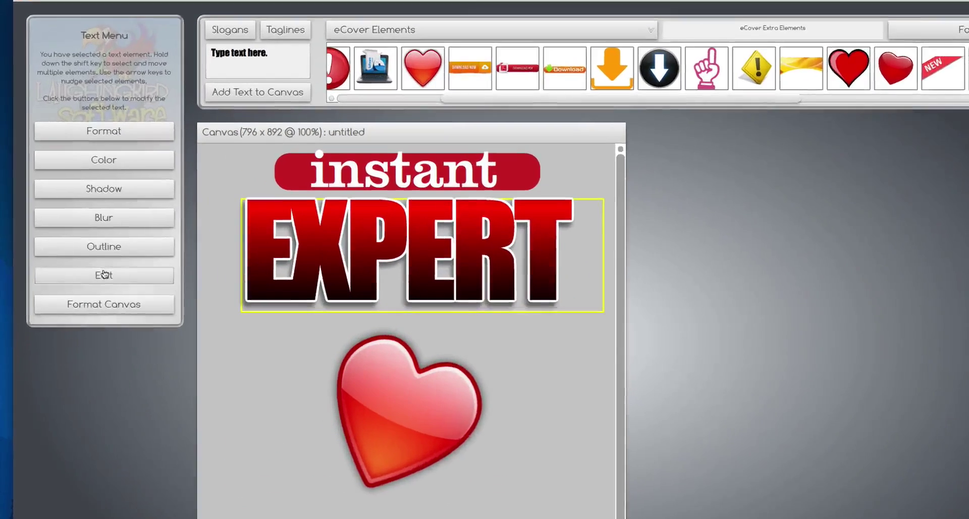
left_click(75, 217)
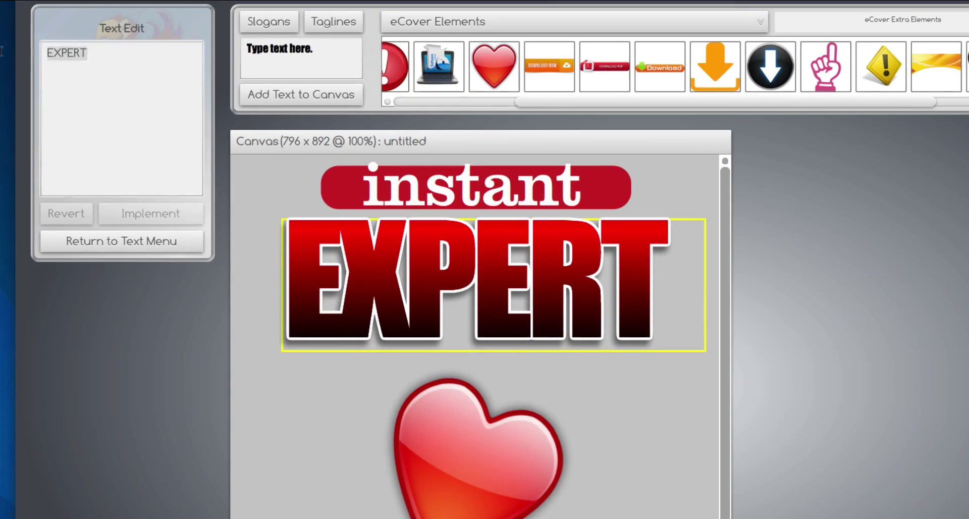
type("How To Love Your Job")
left_click(141, 213)
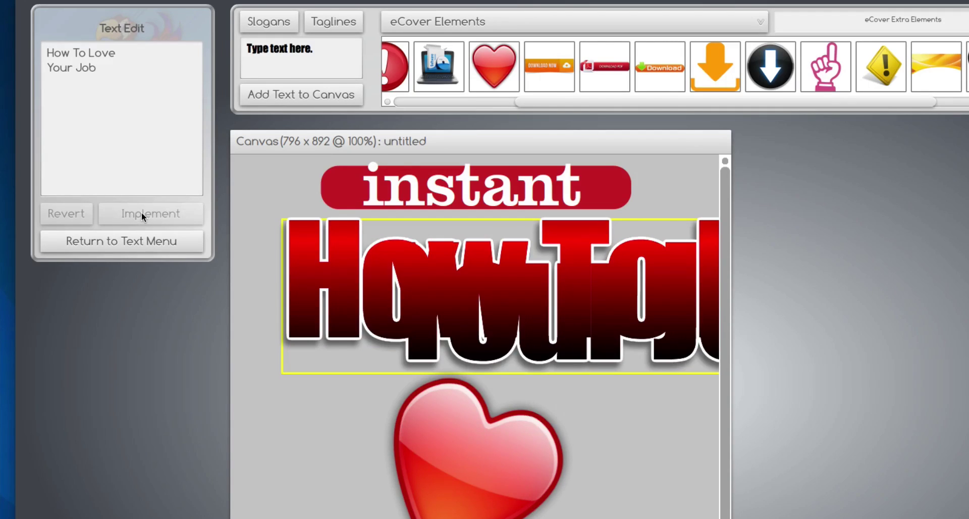
left_click(121, 241)
left_click(127, 137)
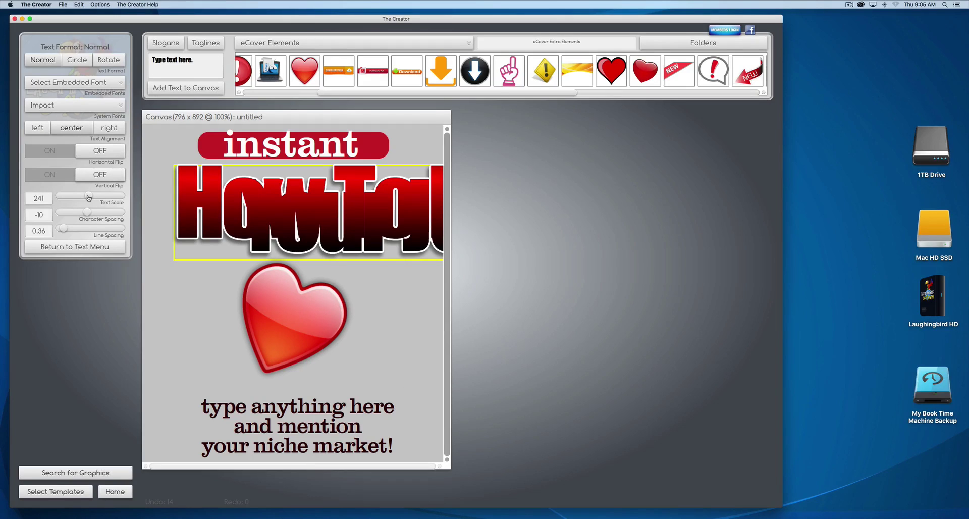
left_click_drag(88, 198, 81, 198)
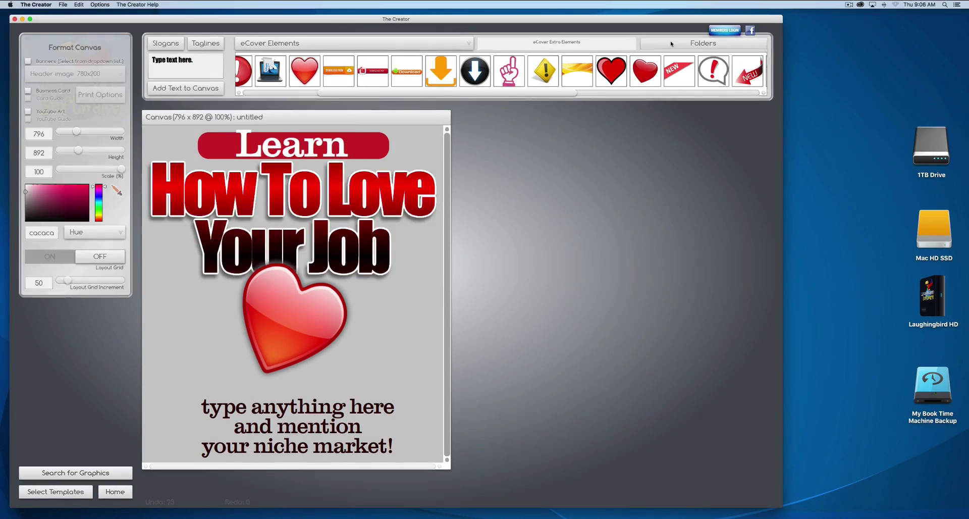
left_click(547, 38)
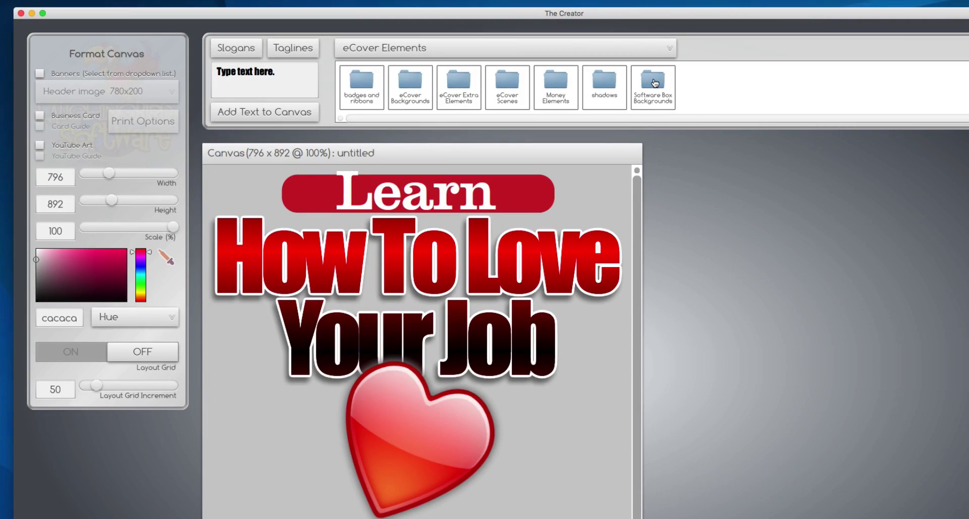
- Place the dark red patterned background from Software Box Backgrounds onto the cover
left_click(654, 83)
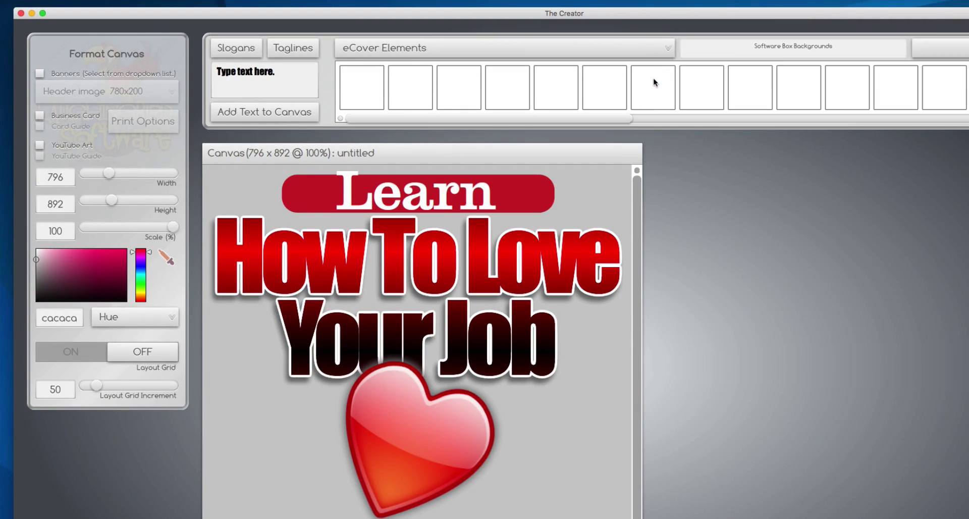
left_click_drag(581, 120, 725, 120)
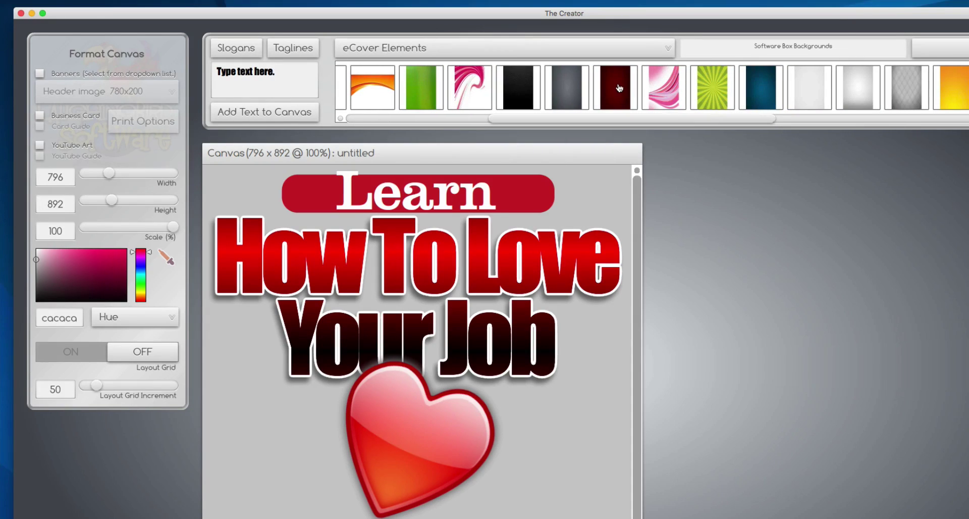
left_click_drag(616, 88, 431, 362)
mouse_move(303, 264)
left_mouse_down()
mouse_move(292, 263)
mouse_move(294, 279)
left_mouse_up()
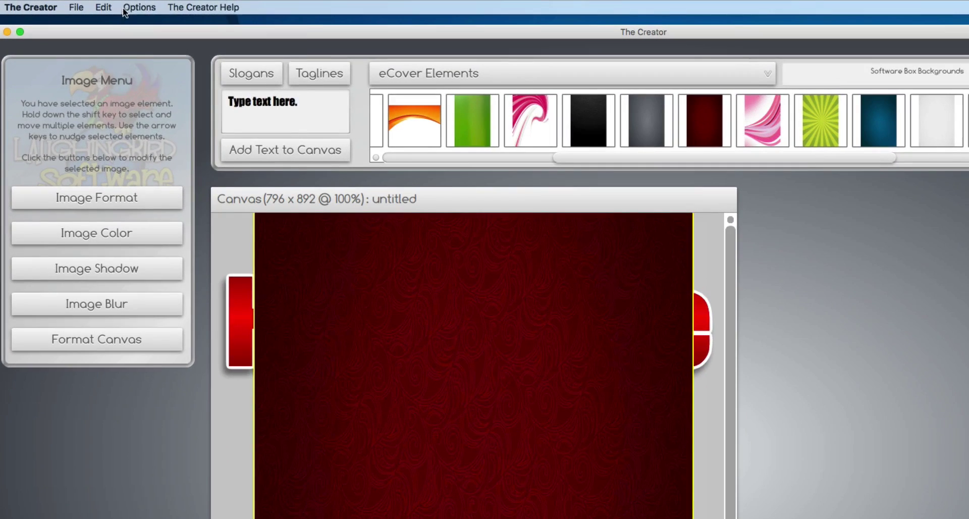
- Send the dark red background to the back and scale it to 1.4 to fill the cover
left_click(124, 10)
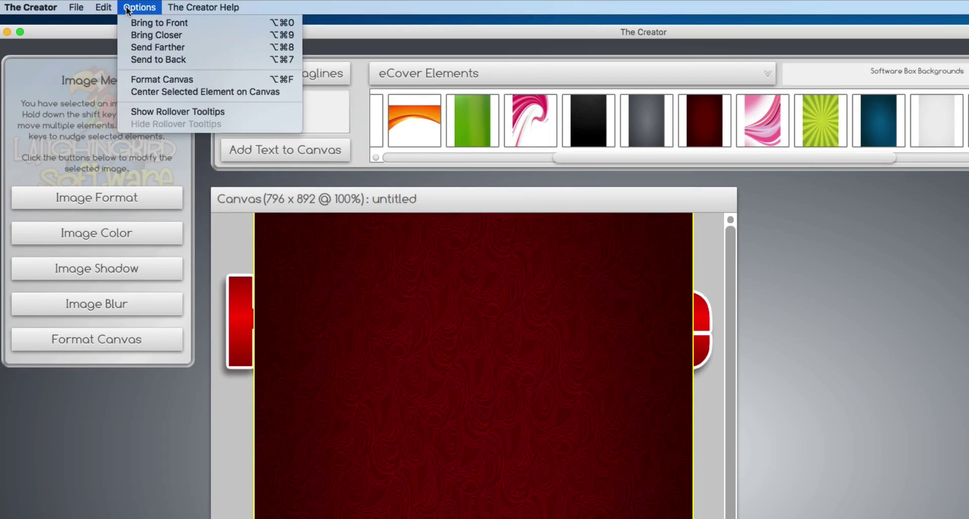
left_click(130, 58)
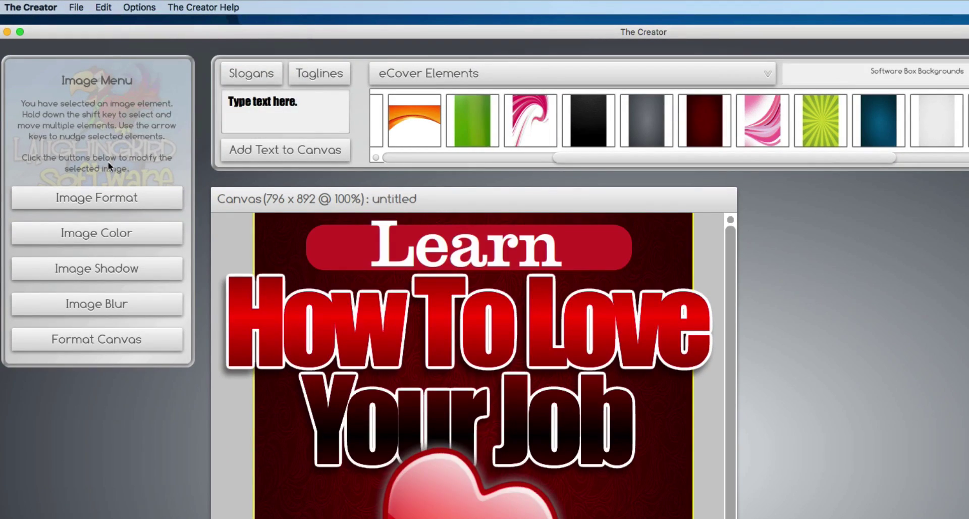
left_click(107, 207)
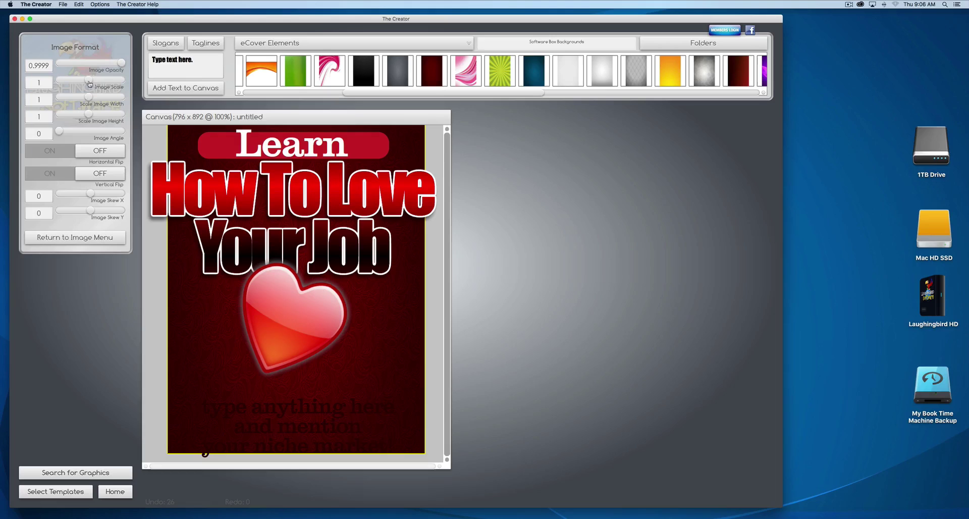
left_click_drag(89, 84, 102, 84)
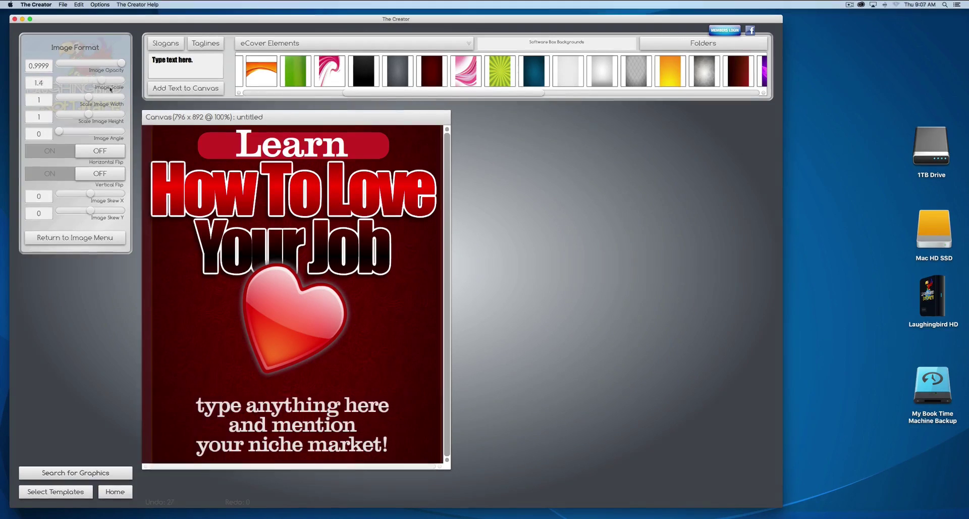
left_click(65, 6)
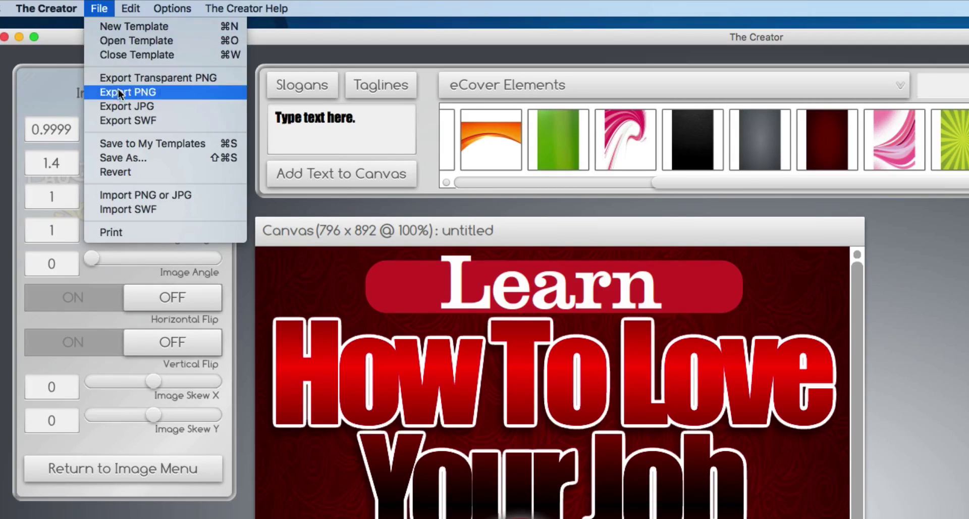
left_click(119, 102)
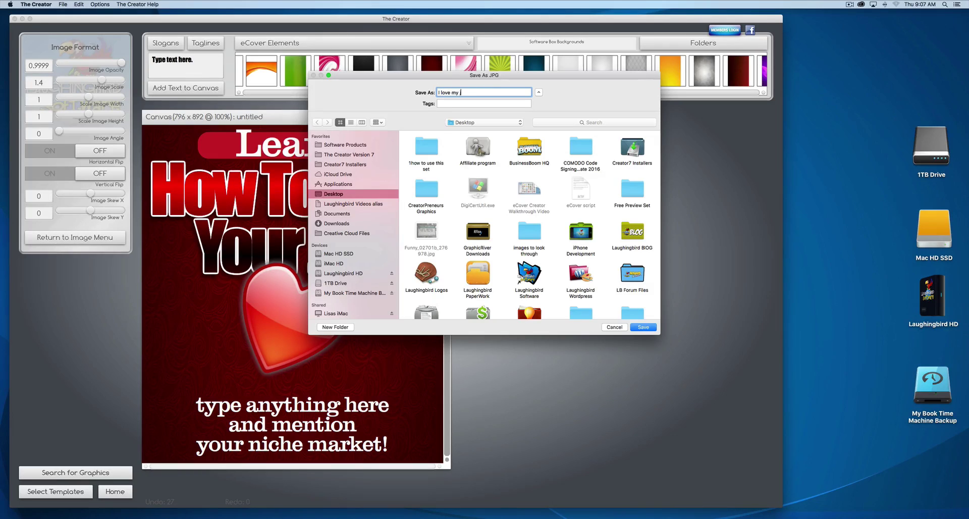
left_click(644, 326)
left_click(797, 147)
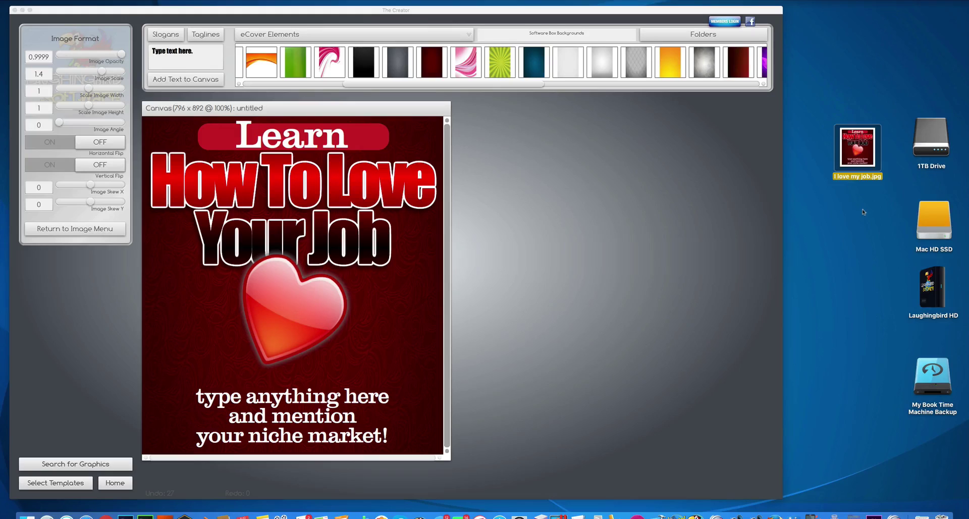
double_click(885, 165)
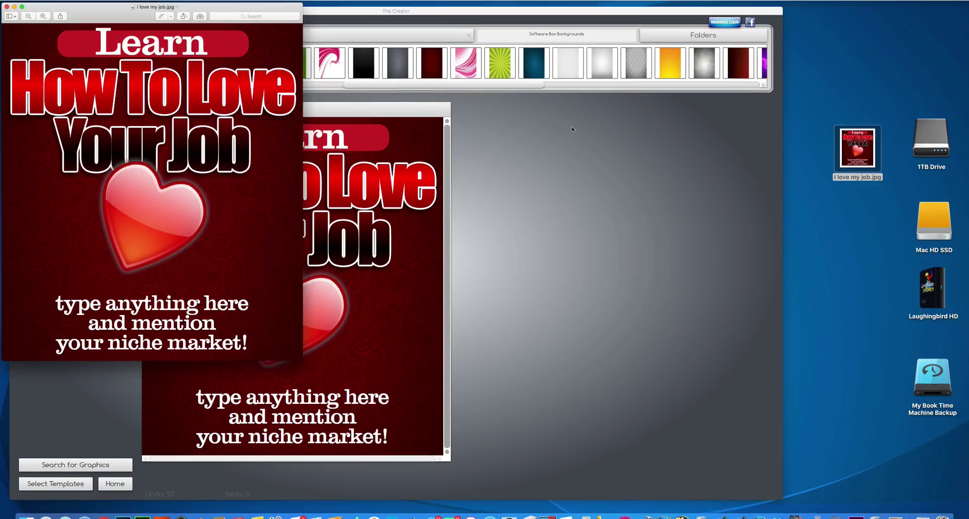
left_click_drag(122, 18, 674, 89)
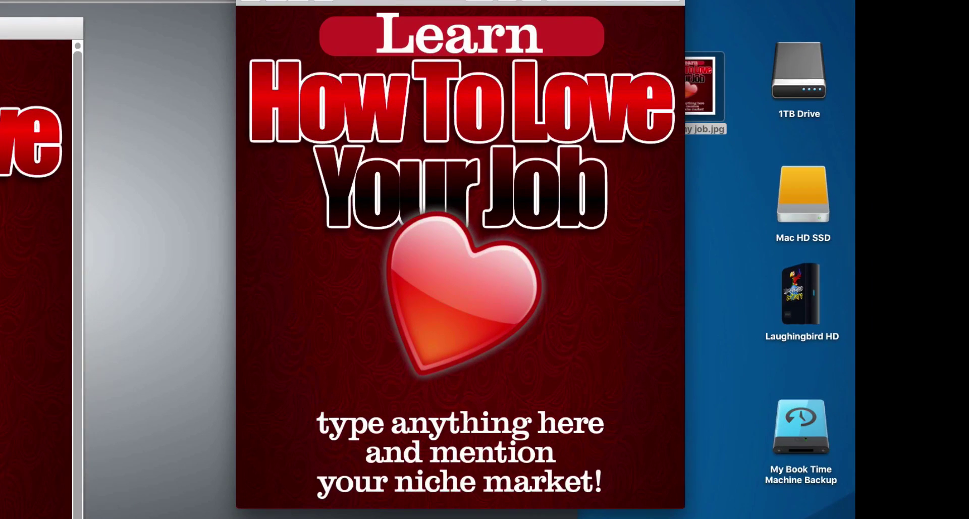
key("super+w")
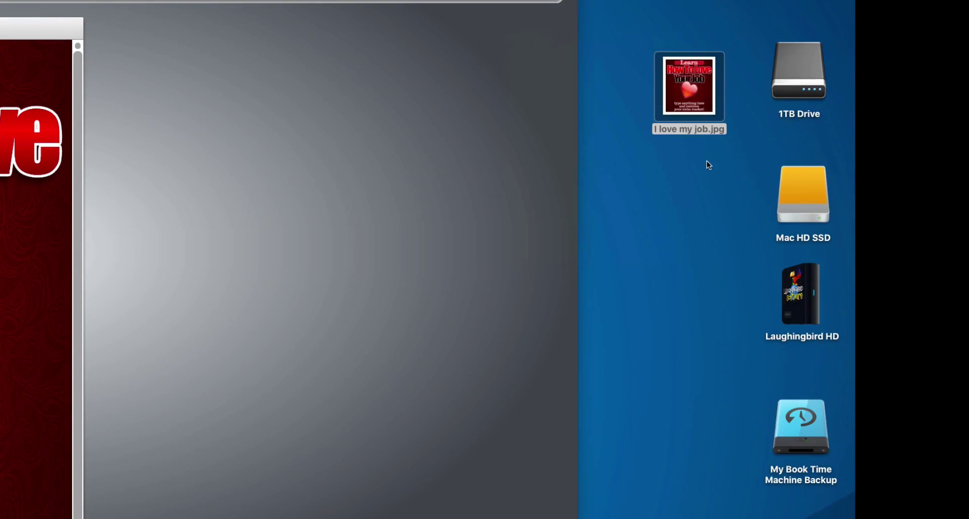
- Switch the template gallery to the 3D eCovers set and start from the standing book template
left_click(692, 92)
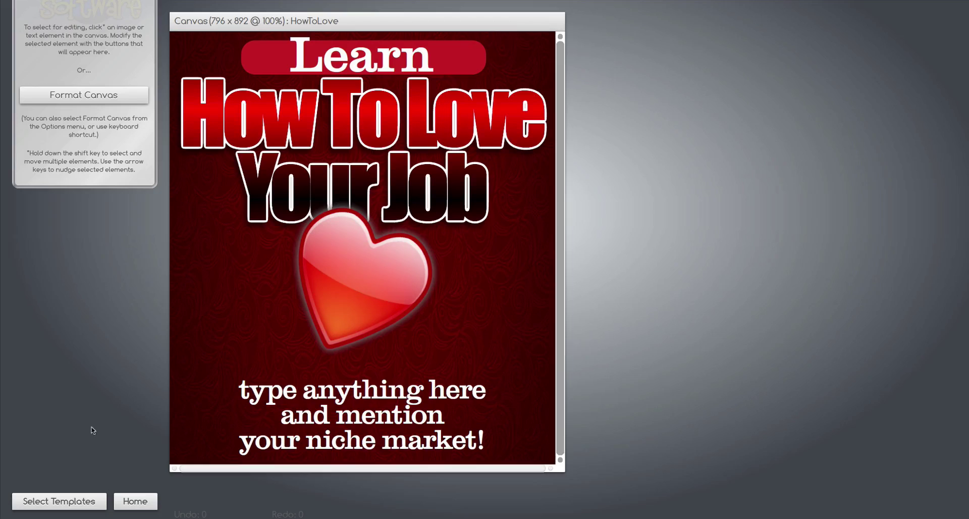
left_click(62, 506)
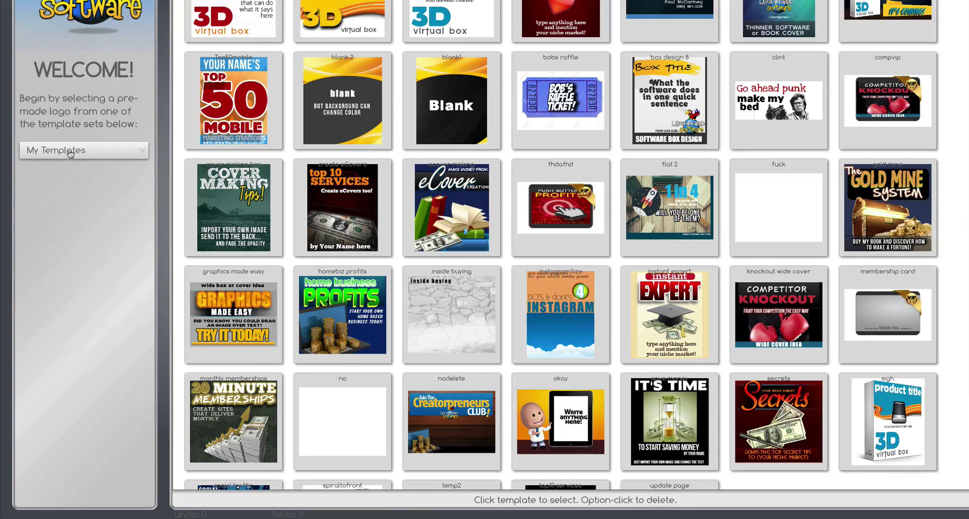
left_click(70, 151)
left_click(59, 178)
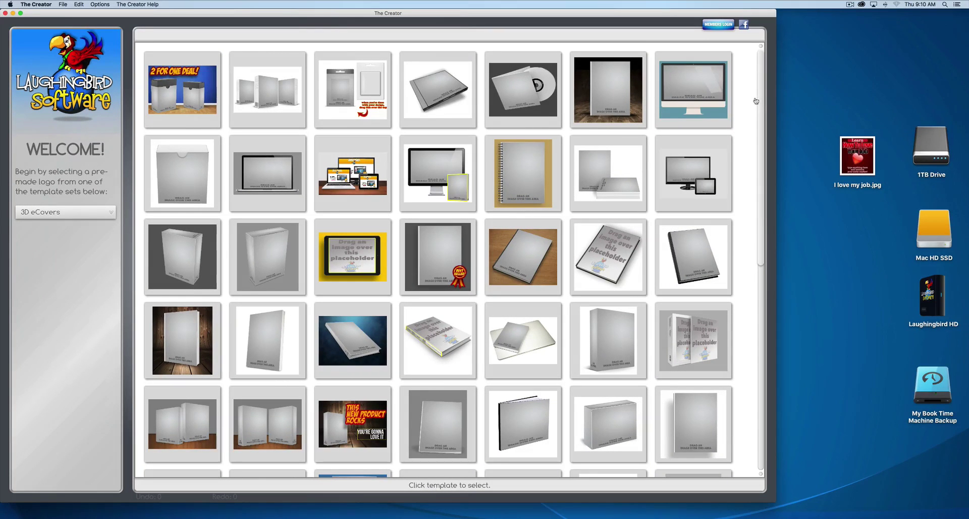
left_click_drag(759, 99, 763, 206)
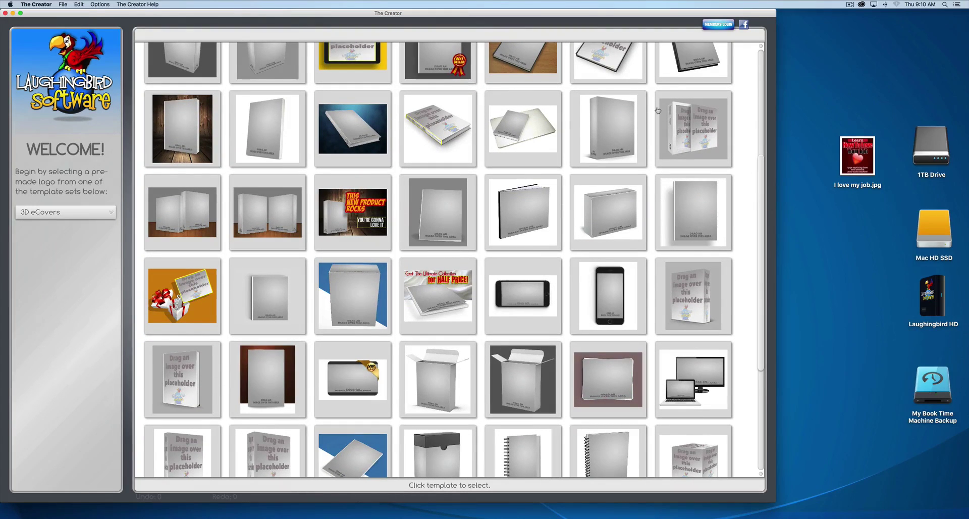
left_click(274, 122)
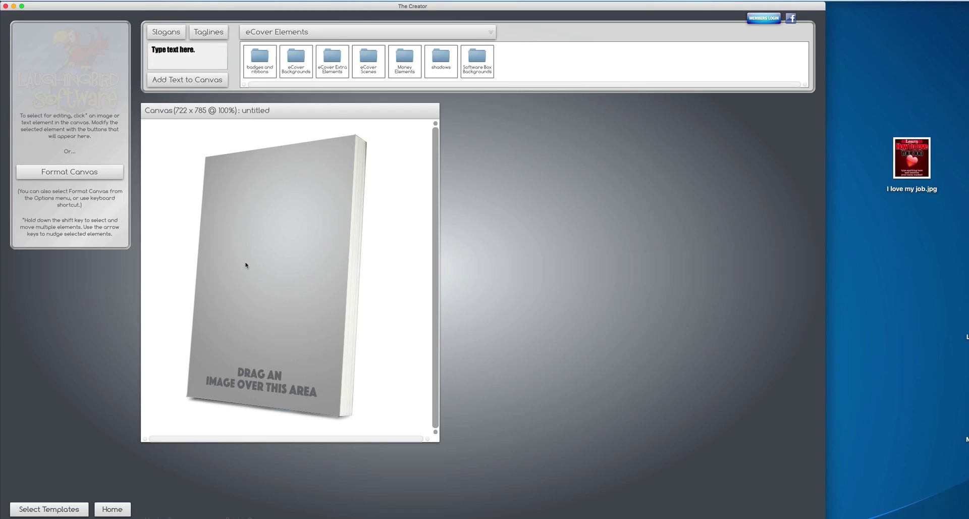
- Put I love my job.jpg onto the standing book's cover placeholder and deselect to view it
left_click(246, 265)
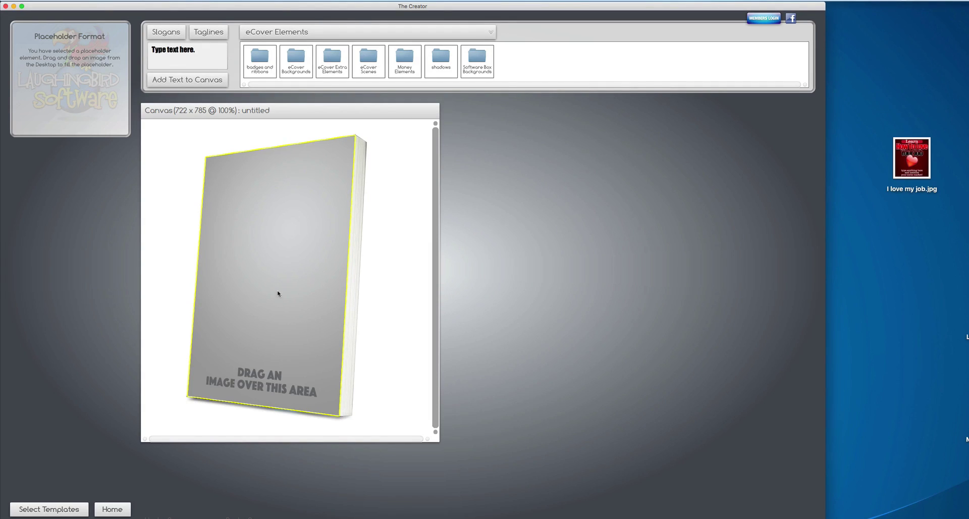
left_click_drag(278, 293, 241, 290)
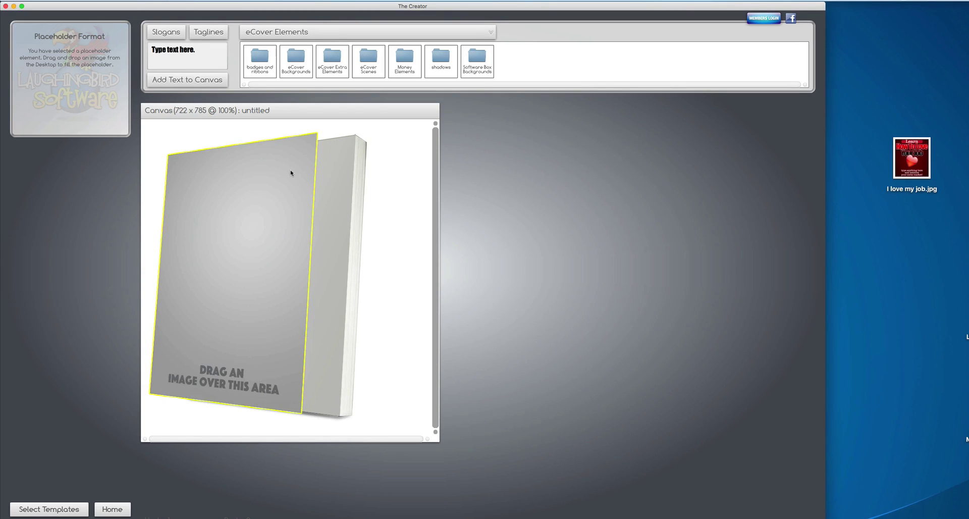
left_click_drag(253, 251, 290, 255)
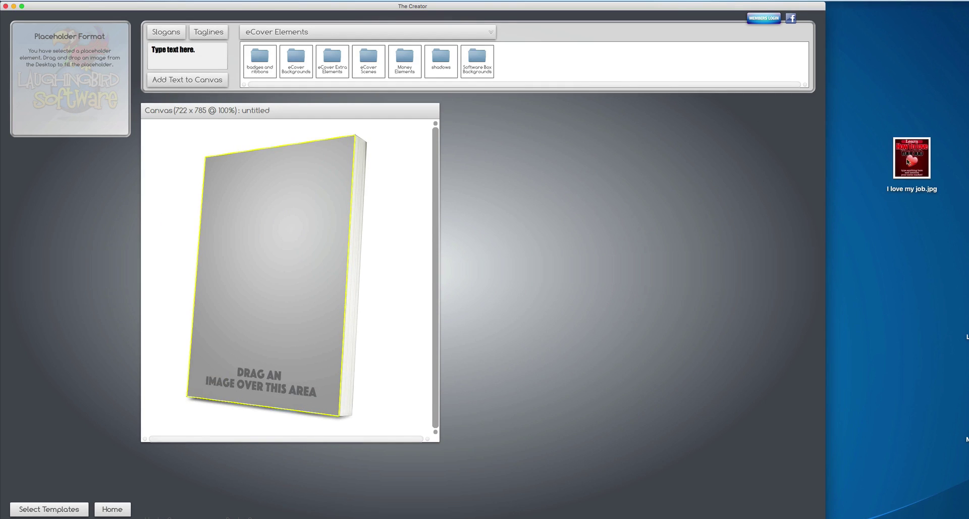
left_click_drag(909, 161, 279, 259)
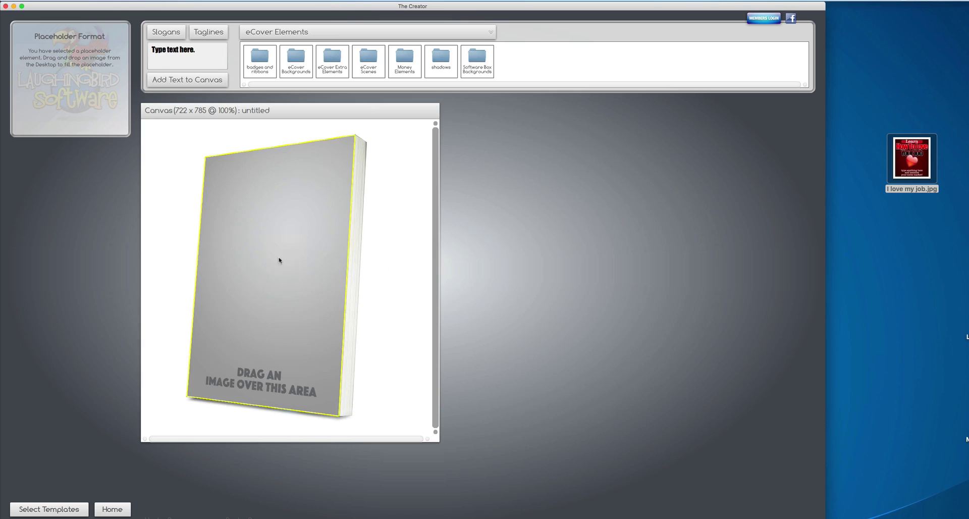
left_click(406, 273)
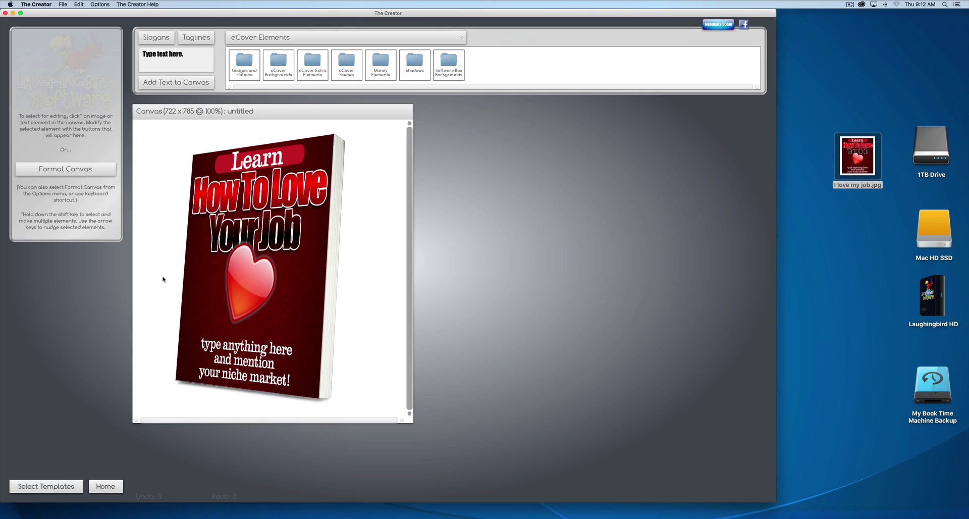
- Discard the design, load the dark hardcover template, and fill its front with I love my job.jpg
left_click(37, 488)
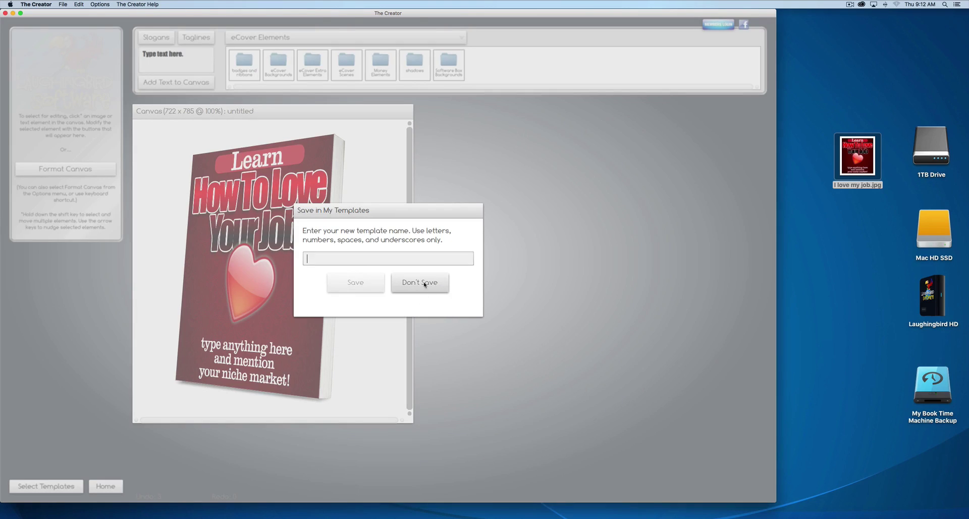
left_click(424, 284)
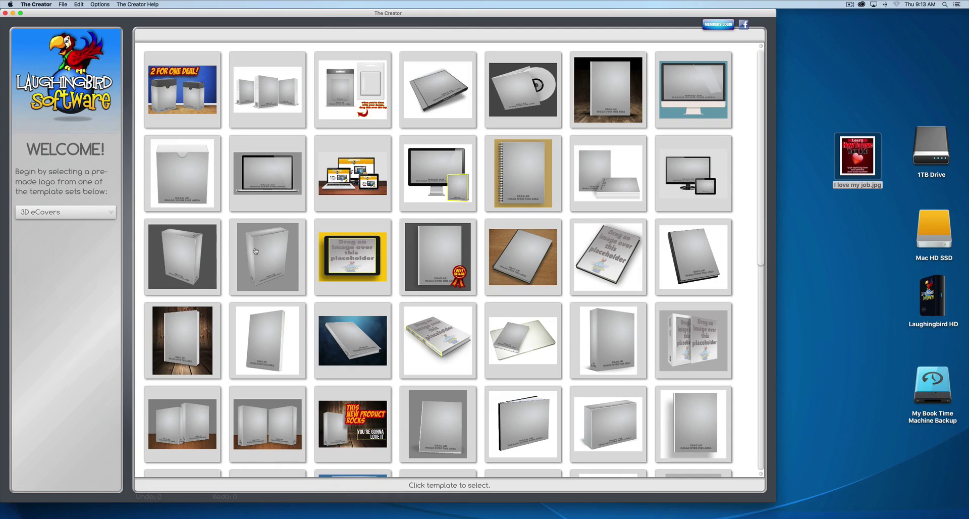
left_click(704, 260)
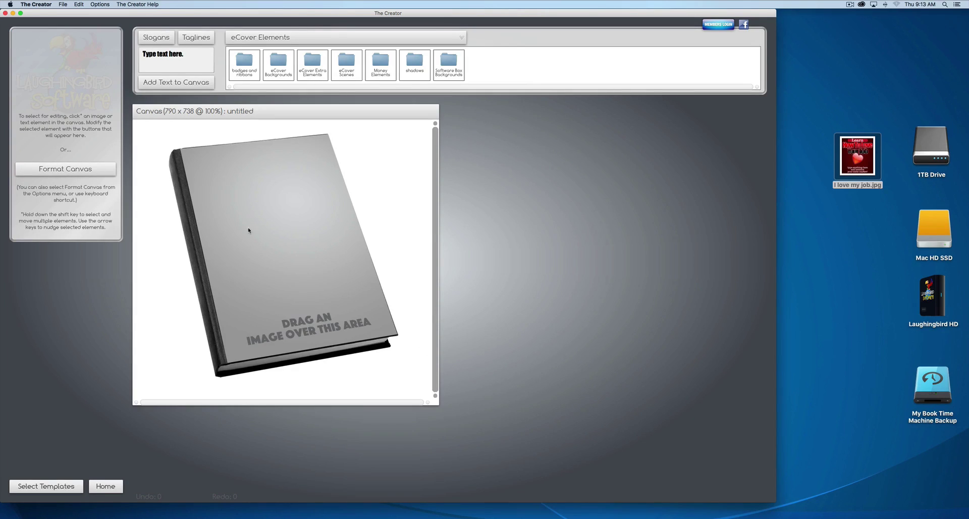
left_click(248, 230)
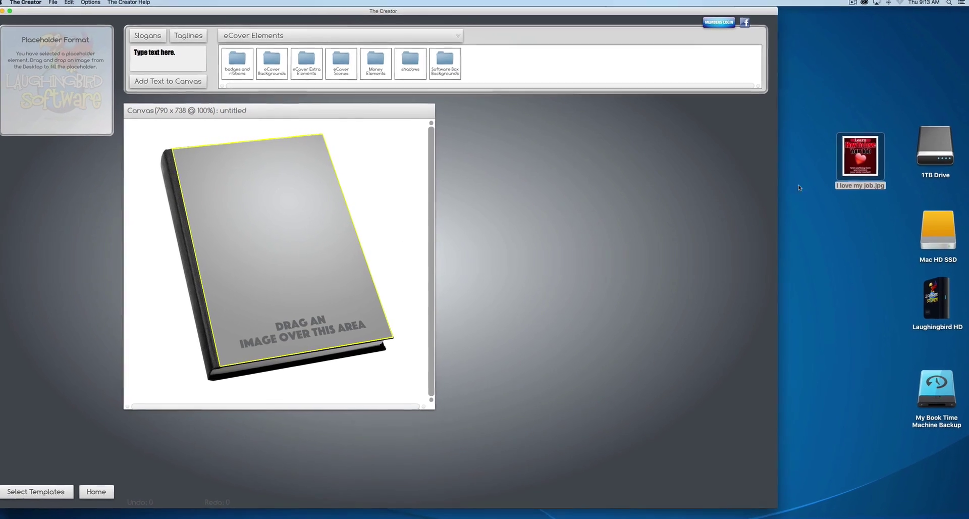
left_click_drag(857, 157, 232, 237)
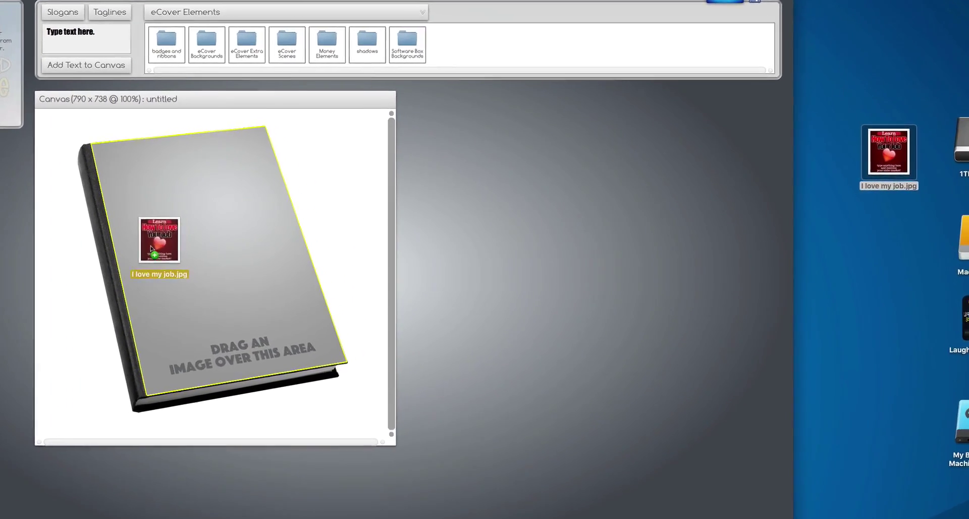
left_click_drag(152, 248, 151, 249)
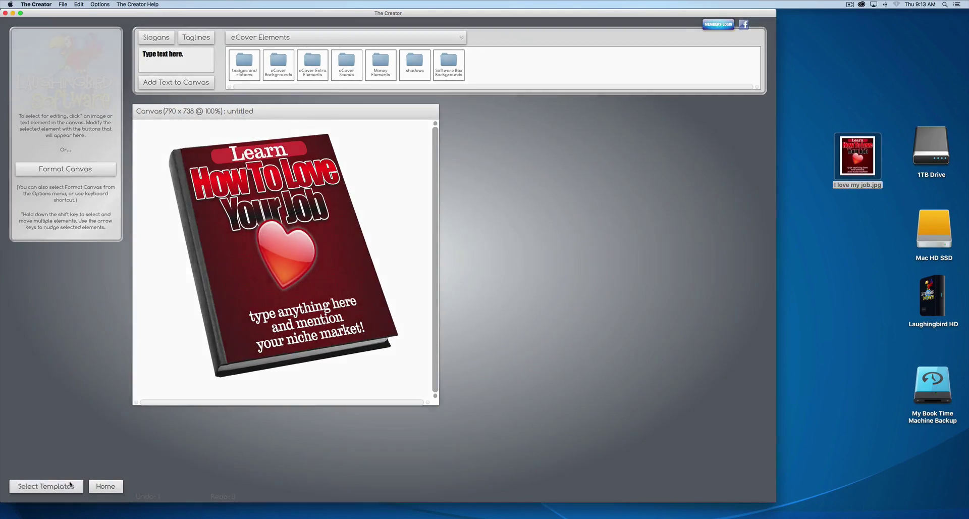
- Discard the hardcover design and start from the upright cover plus flat book template
left_click(82, 518)
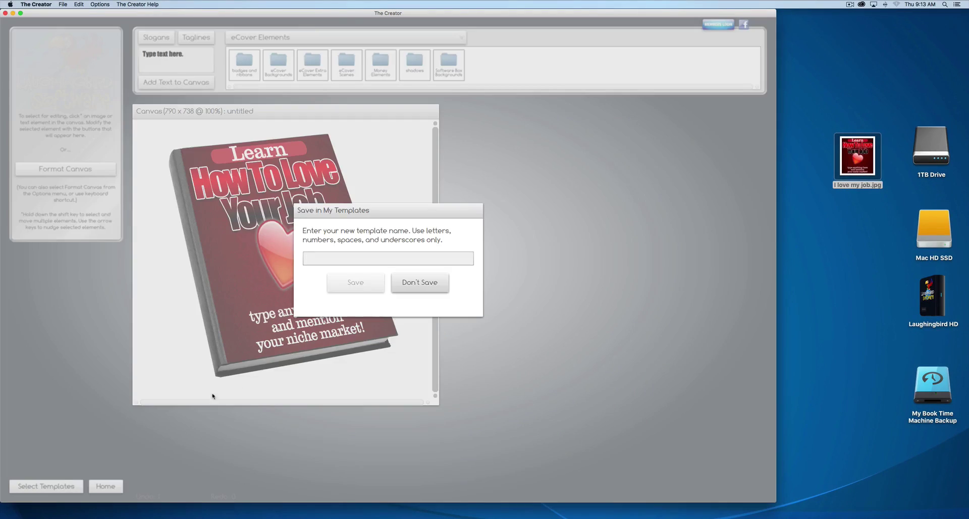
left_click(425, 276)
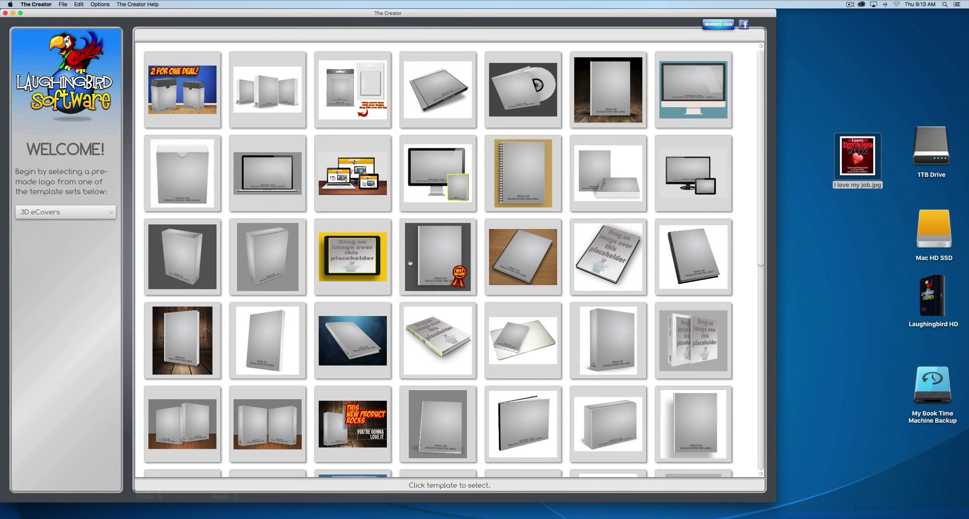
left_click(619, 170)
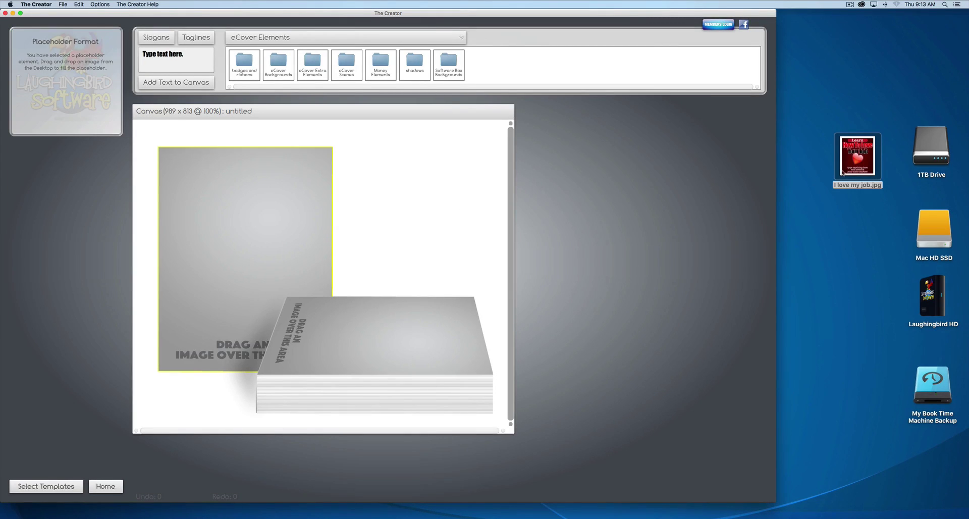
- Fill both the upright cover and the flat book's top with I love my job.jpg
left_click_drag(842, 171, 271, 257)
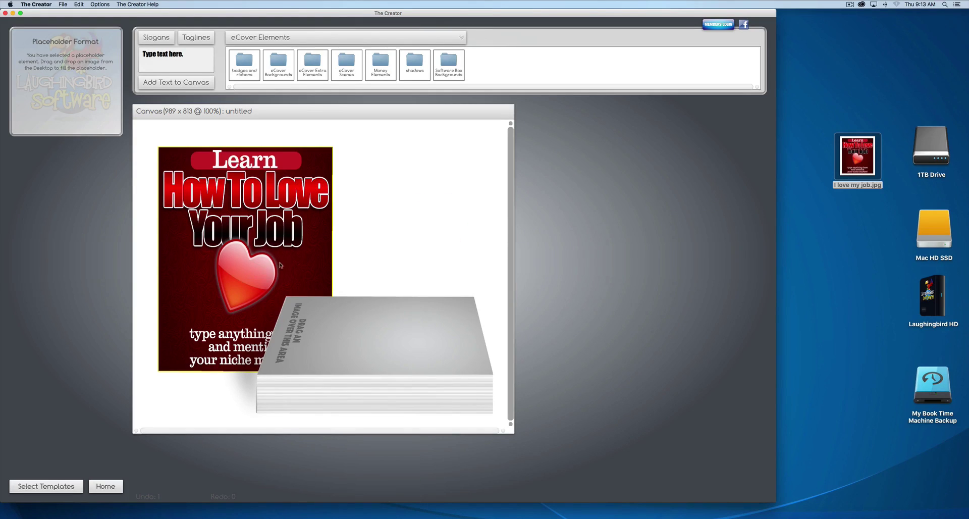
left_click(343, 325)
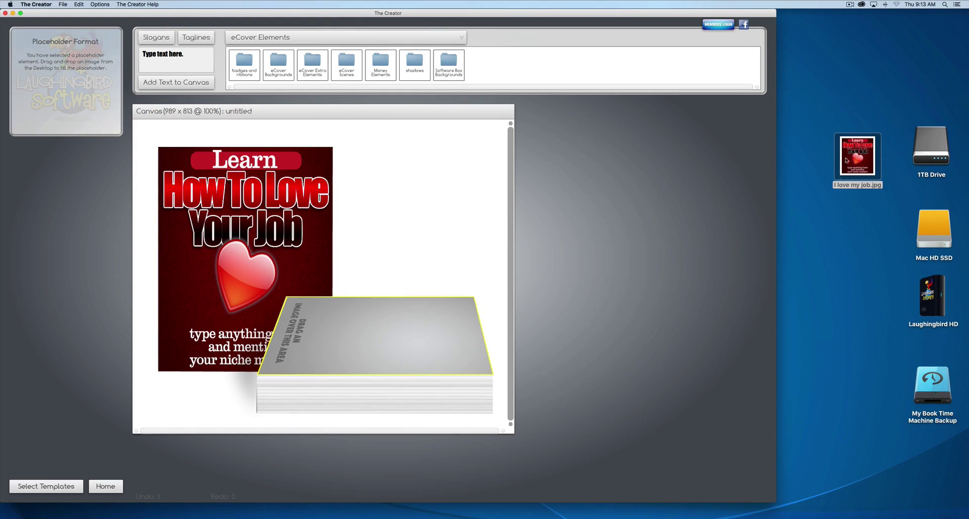
left_click_drag(847, 161, 404, 348)
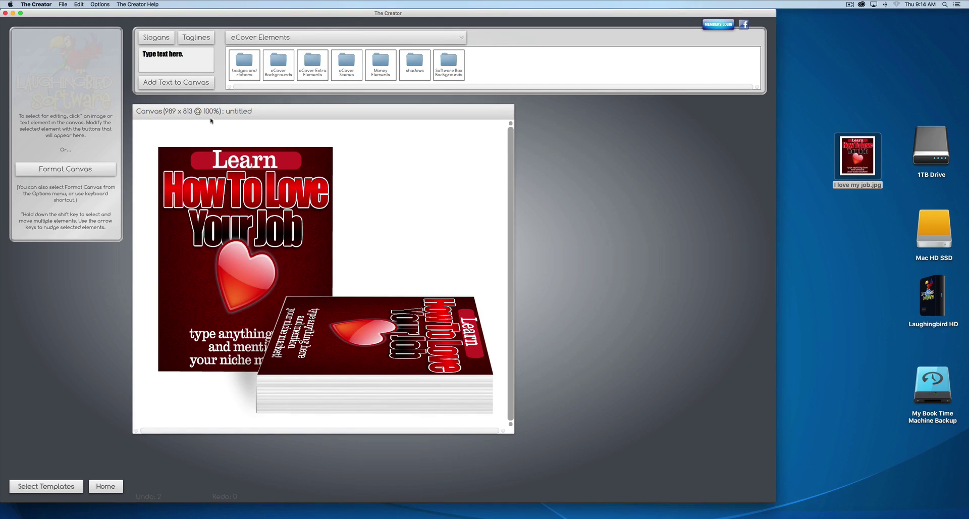
- Export the mockup as transparent PNG loveBOOKS.png on the desktop and open it in Preview
left_click(63, 4)
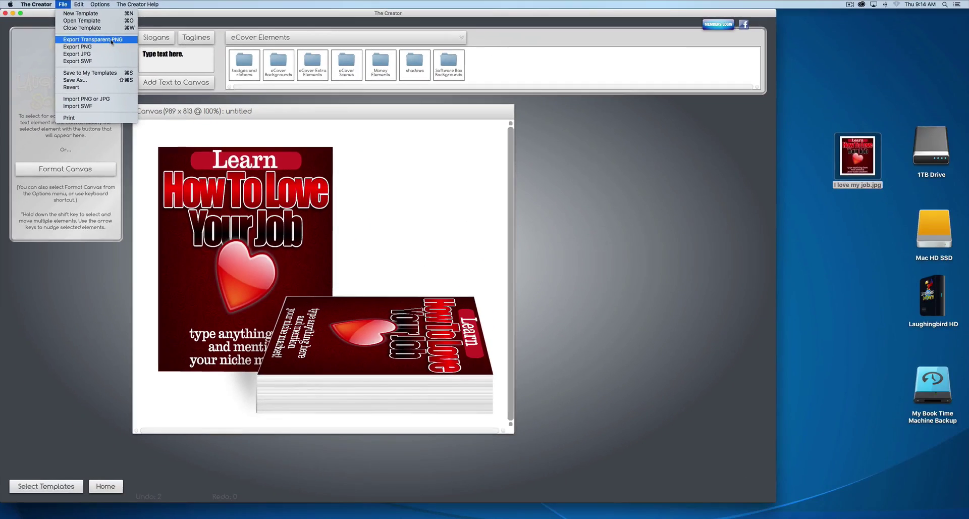
left_click(157, 87)
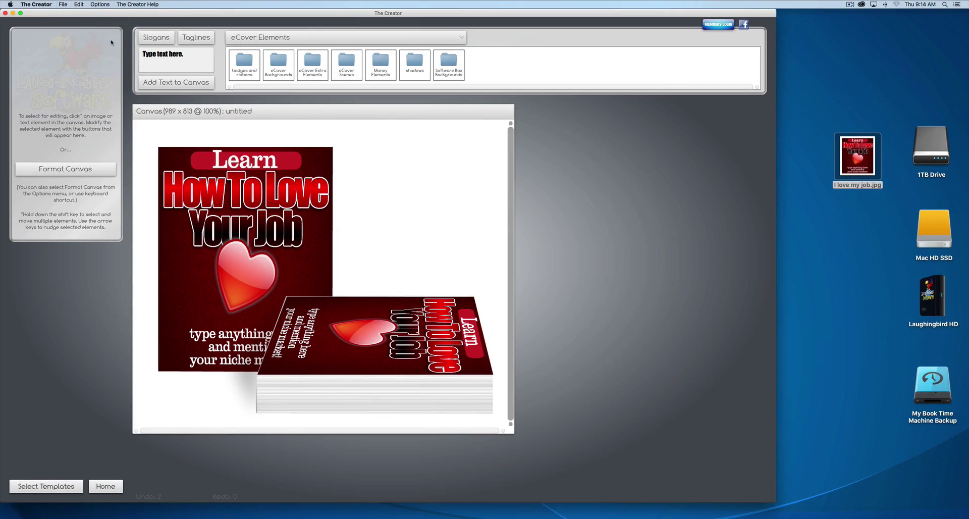
key("Return")
left_click_drag(933, 36, 856, 73)
double_click(857, 73)
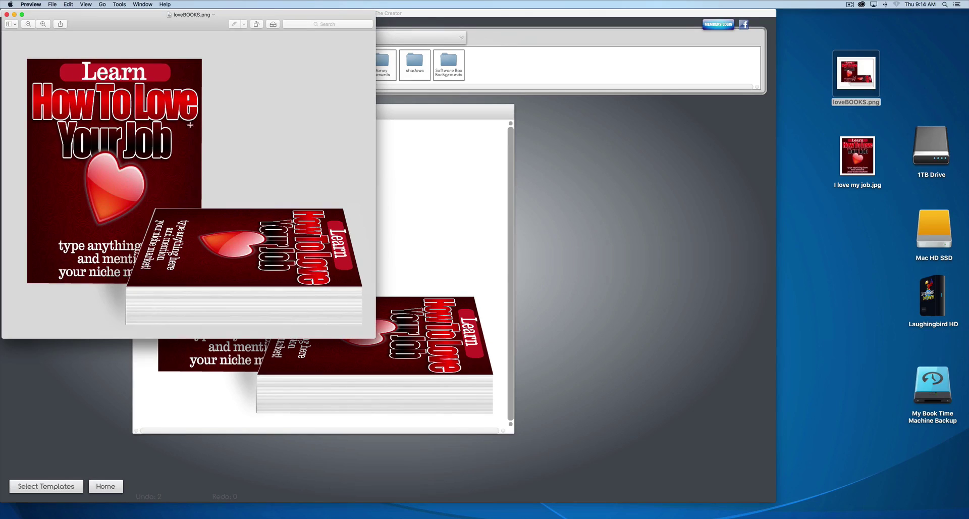
- Close the loveBOOKS.png preview to get back to The eCover Creator
left_click(6, 15)
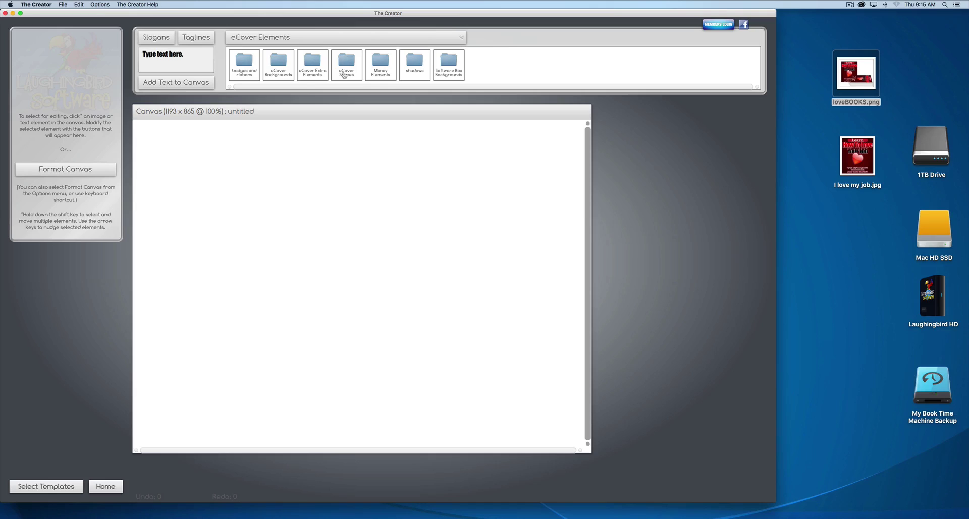
- Place a wood-floor scene from eCover Scenes, shrink the canvas to 712 x 636, and reposition the scene
left_click(346, 57)
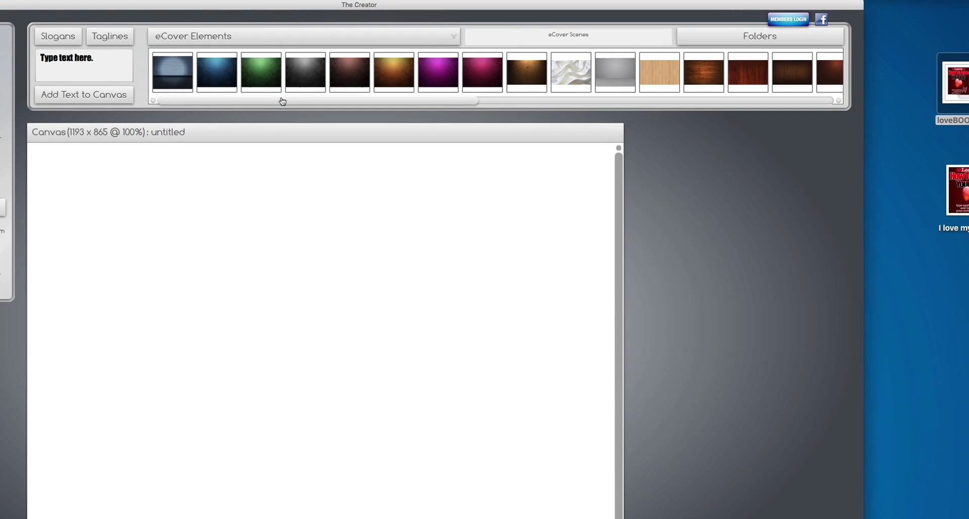
left_click_drag(281, 99, 568, 107)
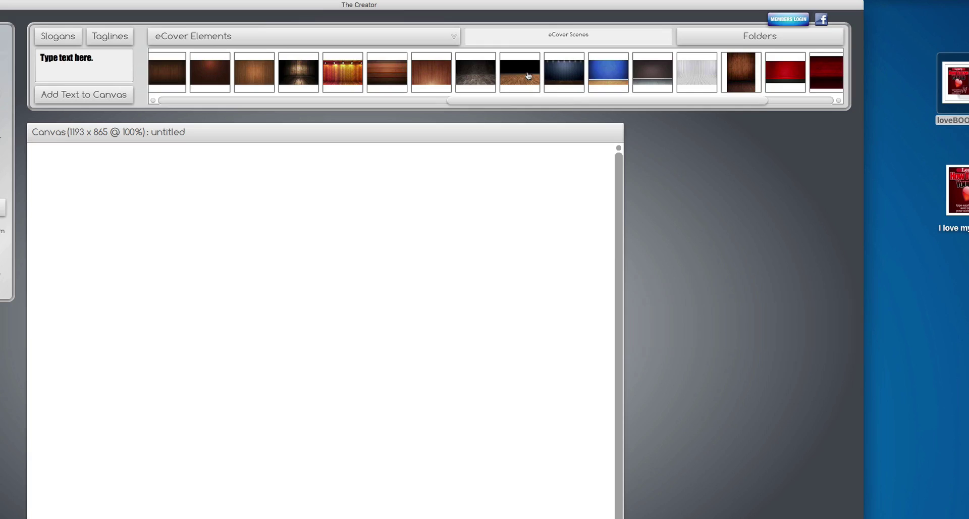
left_click_drag(527, 76, 357, 336)
left_click_drag(376, 275, 377, 272)
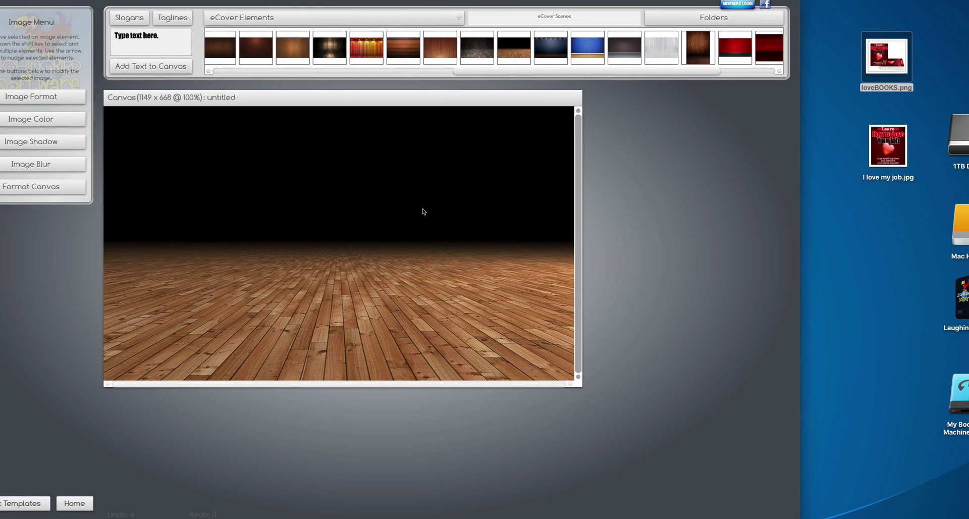
left_click_drag(578, 385, 402, 372)
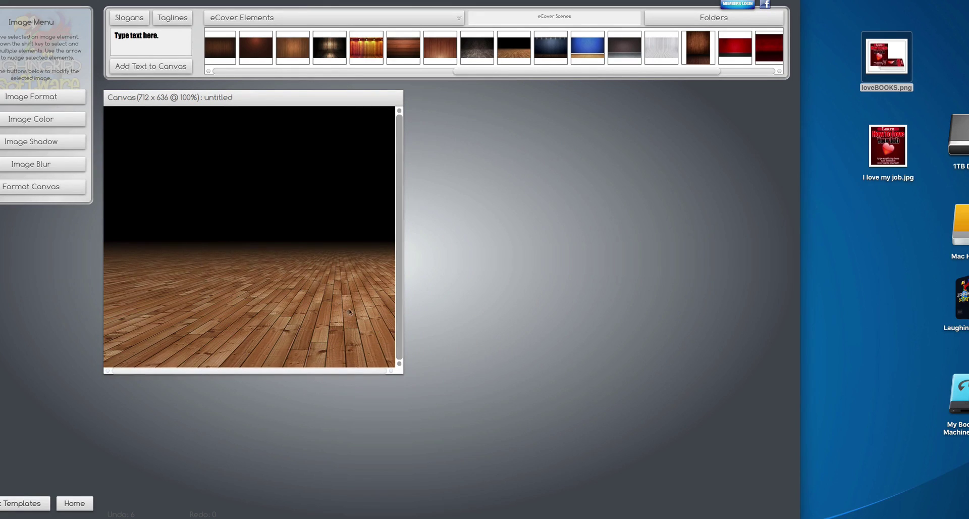
left_click_drag(349, 311, 281, 319)
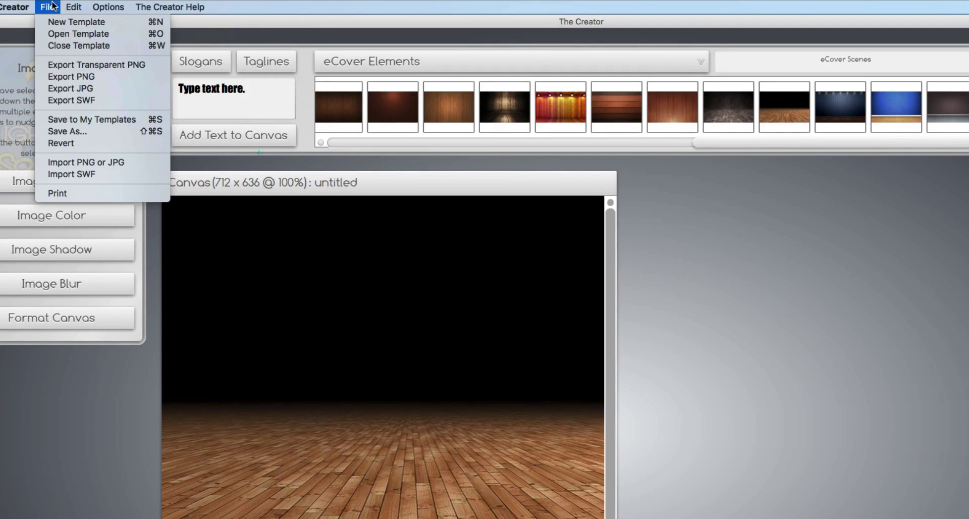
- Import loveBOOKS.png from the Desktop onto the wood-floor canvas
left_click(61, 162)
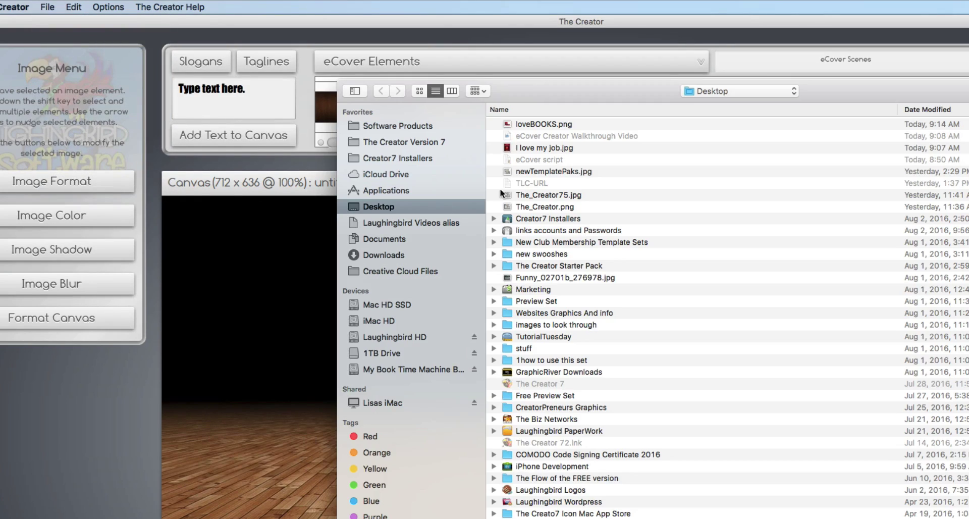
left_click(552, 122)
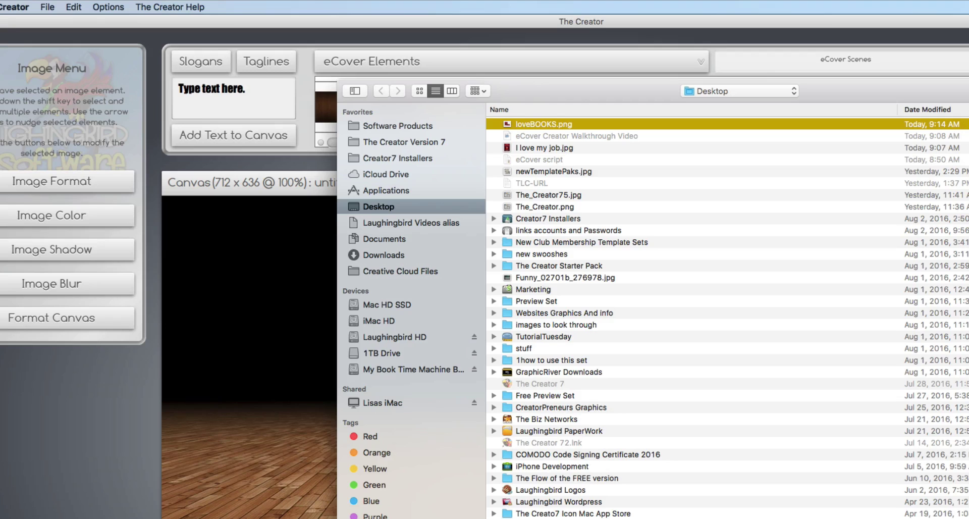
key("Return")
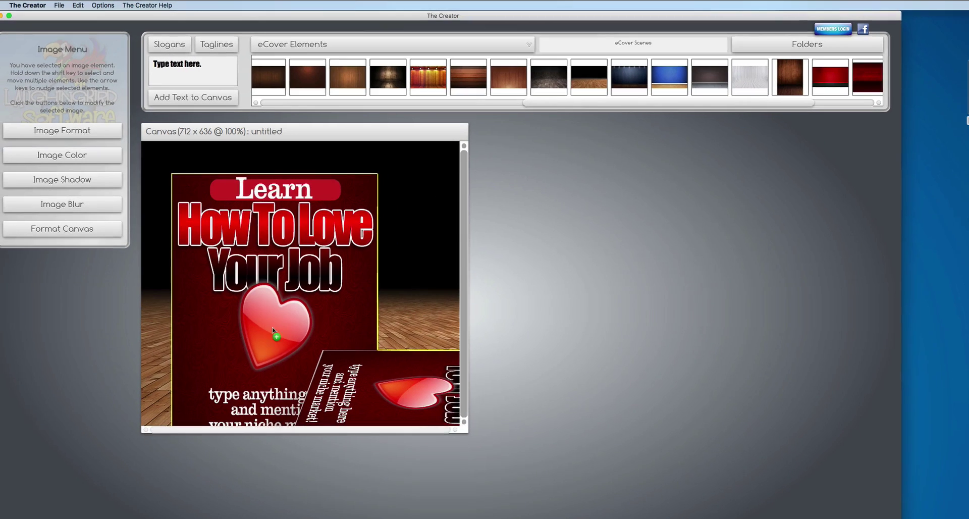
- Scale the book image to 0.66 and move it toward the left side
left_click_drag(273, 327, 259, 308)
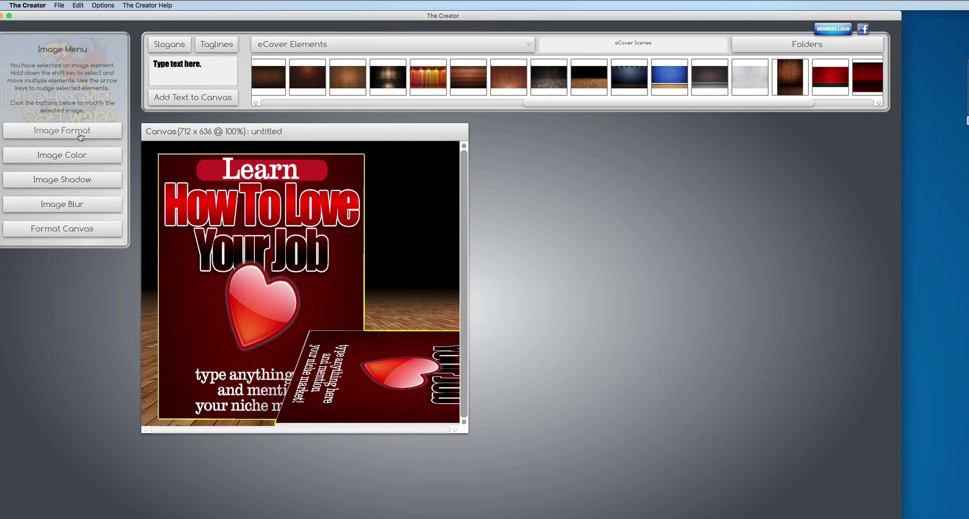
left_click(79, 132)
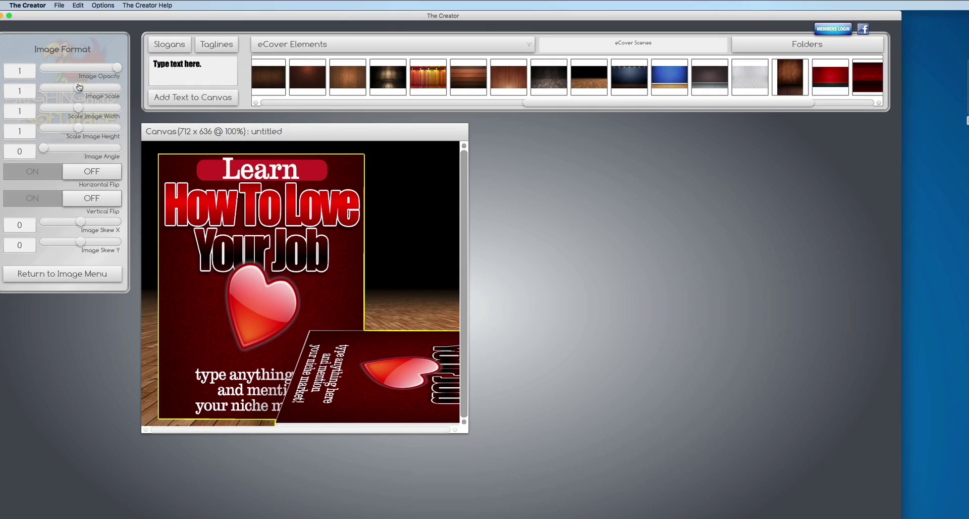
left_click_drag(79, 87, 65, 88)
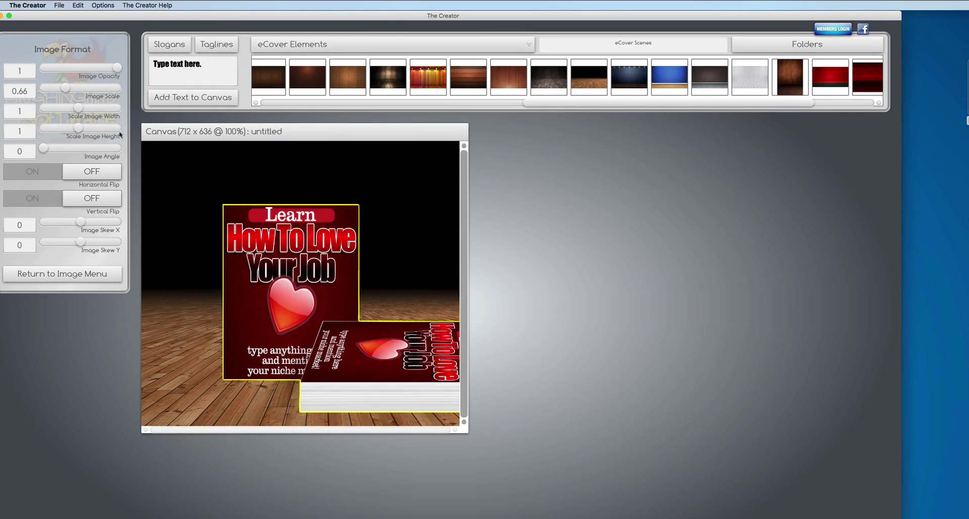
left_click_drag(255, 258, 203, 263)
left_click(418, 233)
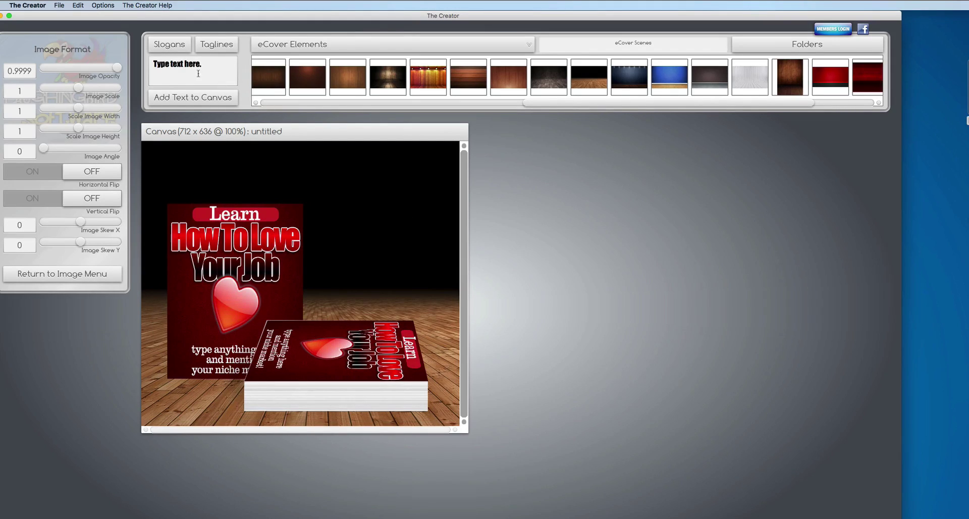
- Add the two-line slogan 'On Sale / Today!' to the canvas
left_click(200, 65)
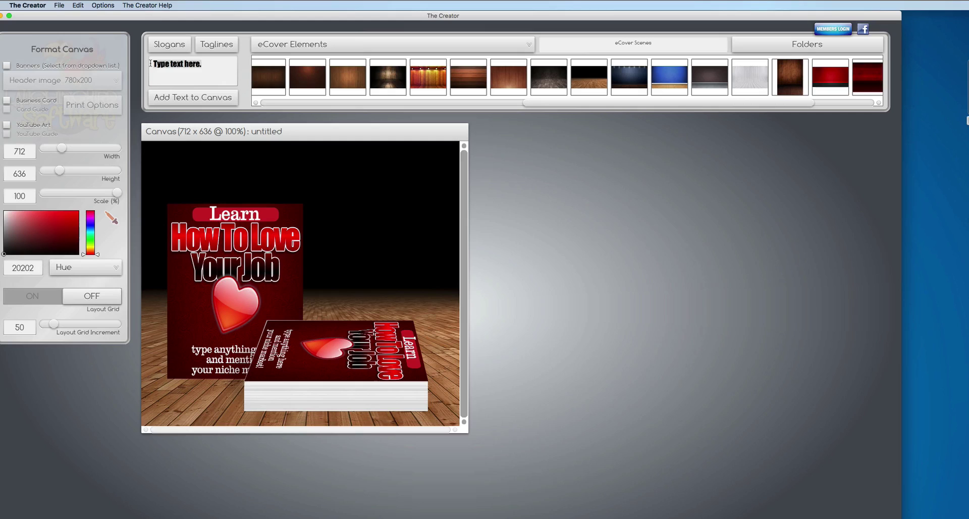
type("On Sale")
key("Return")
type("Today!")
left_click(193, 97)
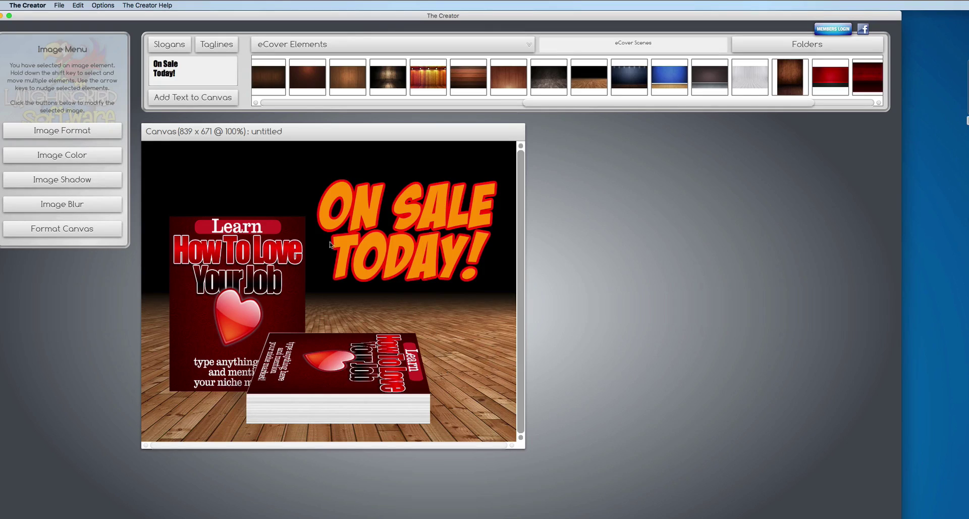
- Replace the wooden floor with a wood panel background sent to the back
left_click(223, 190)
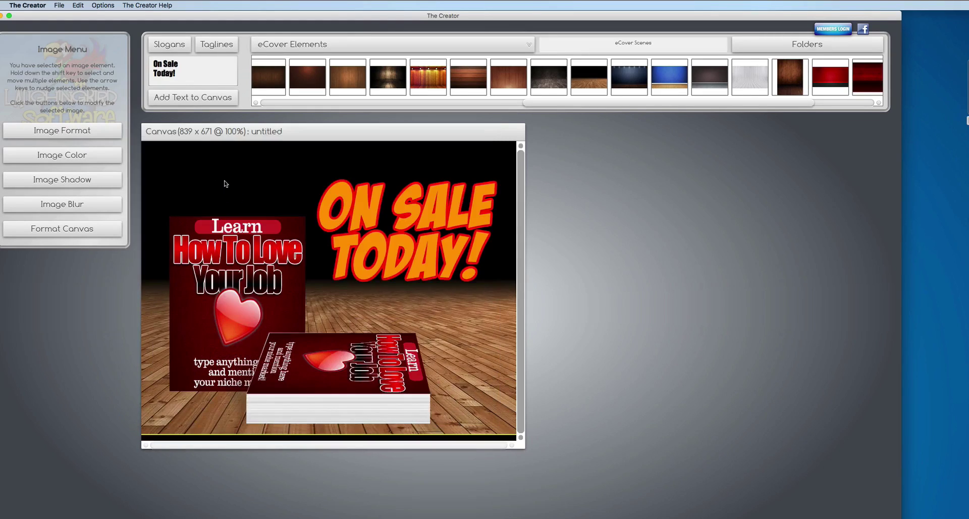
key("Delete")
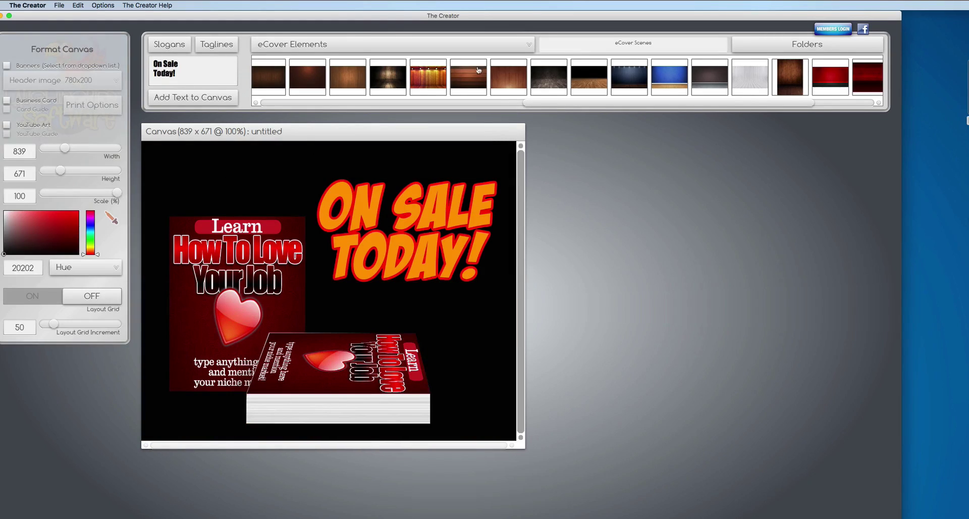
left_click_drag(504, 80, 293, 313)
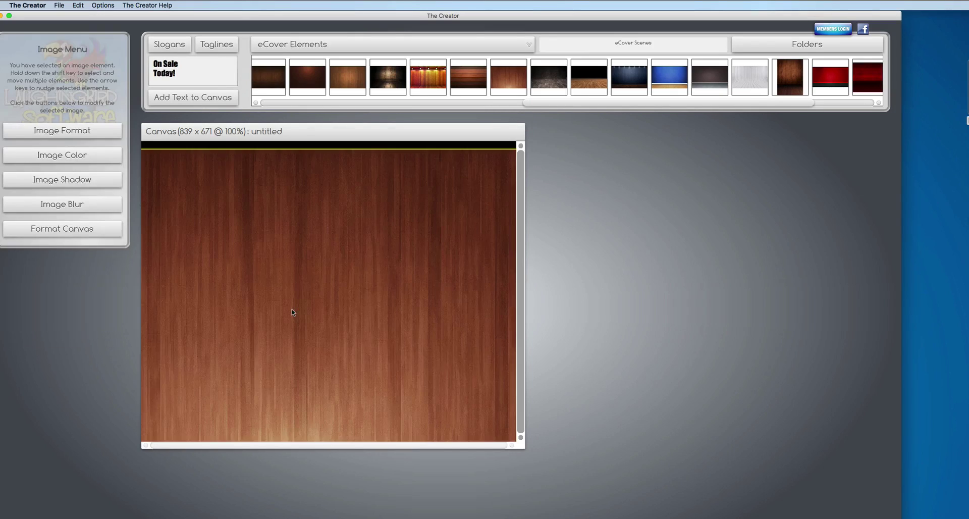
left_click(100, 5)
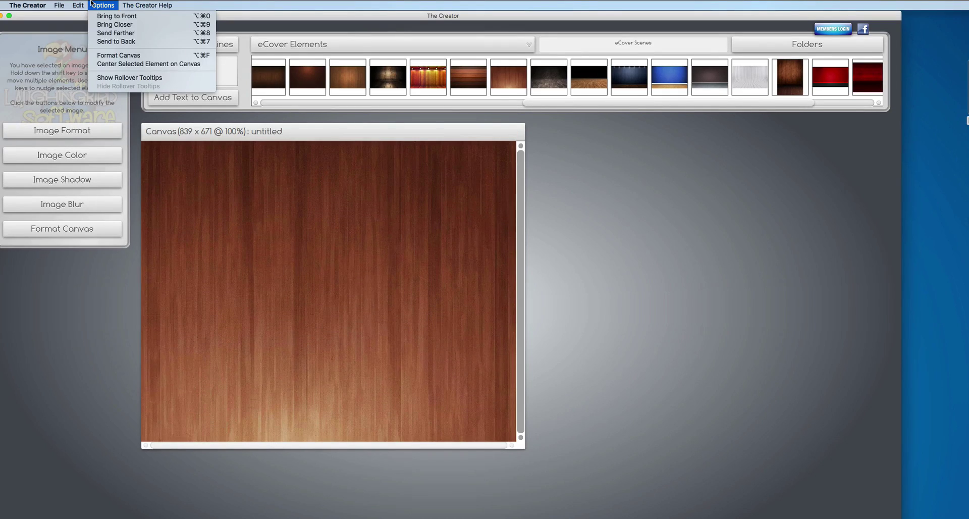
left_click(105, 40)
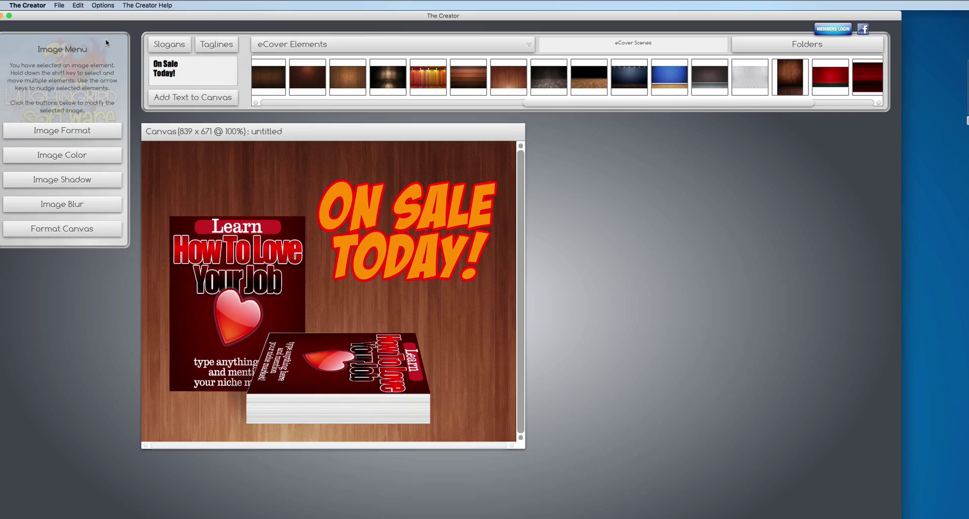
- Swap the wood panel for the grey wall-and-floor scene, sent behind the books and text
left_click(271, 158)
key("BackSpace")
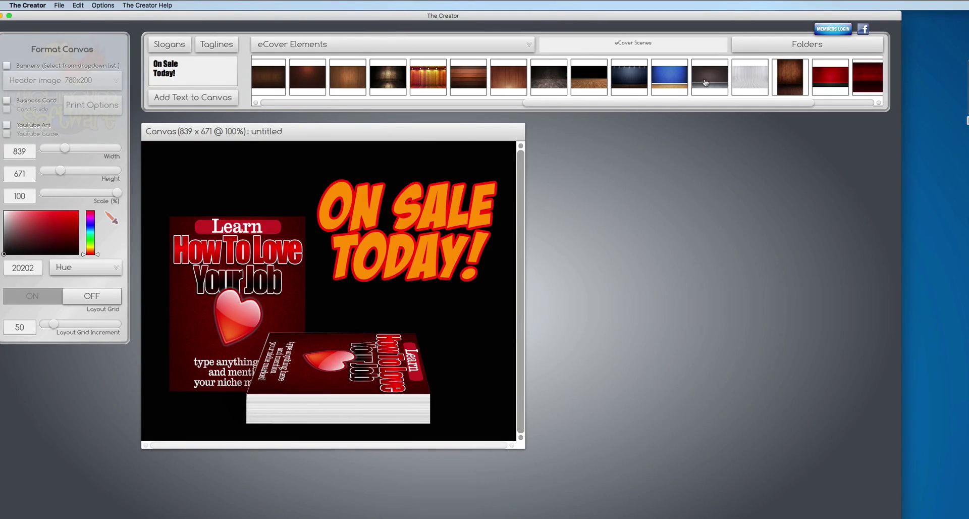
left_click_drag(704, 84, 318, 282)
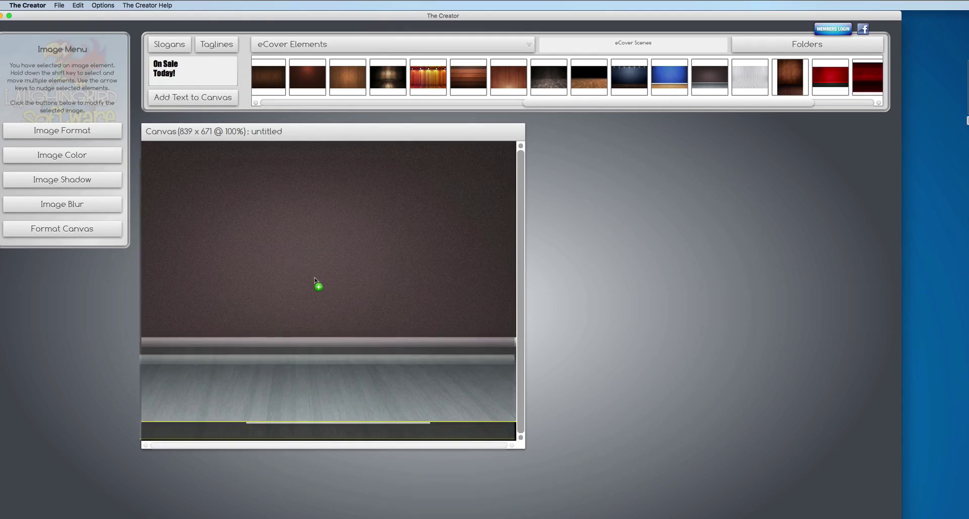
left_click(102, 5)
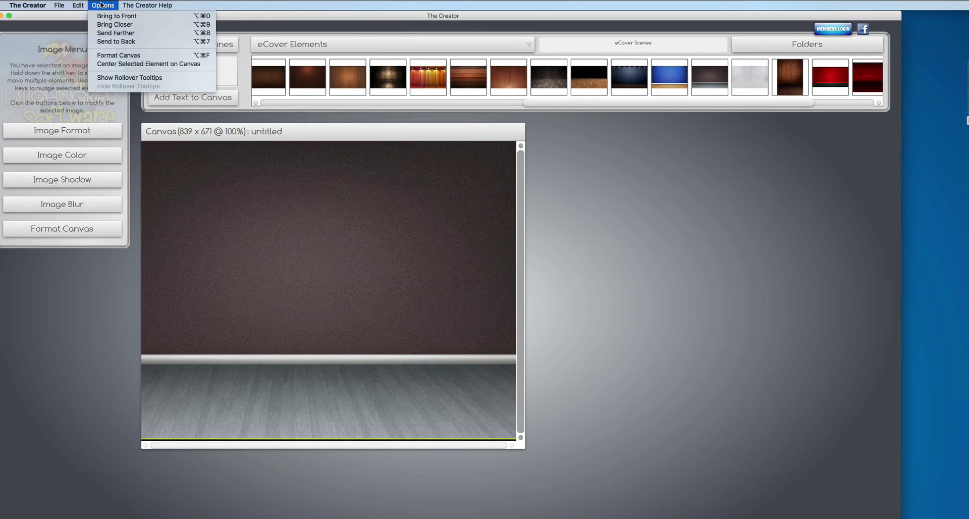
left_click(116, 42)
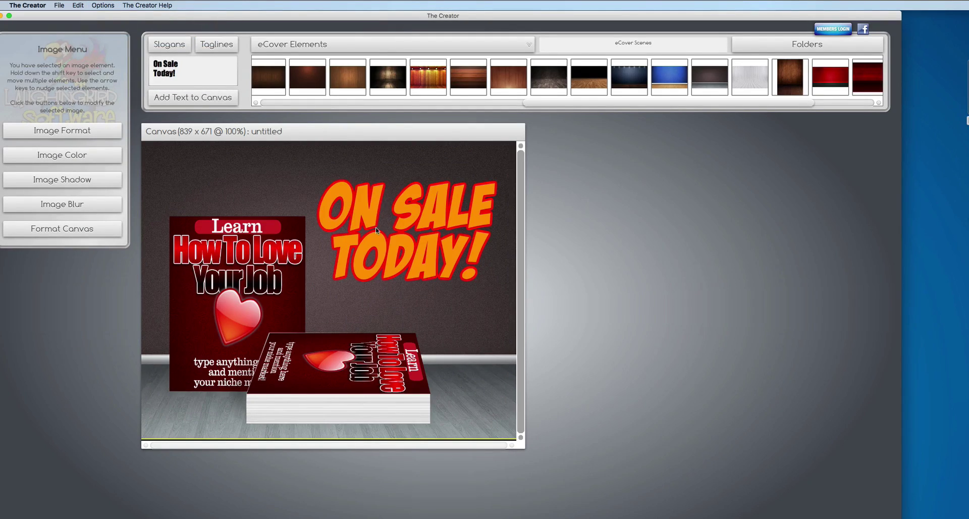
- Turn on a drop shadow for the ON SALE TODAY! text and adjust its angle
left_click(376, 237)
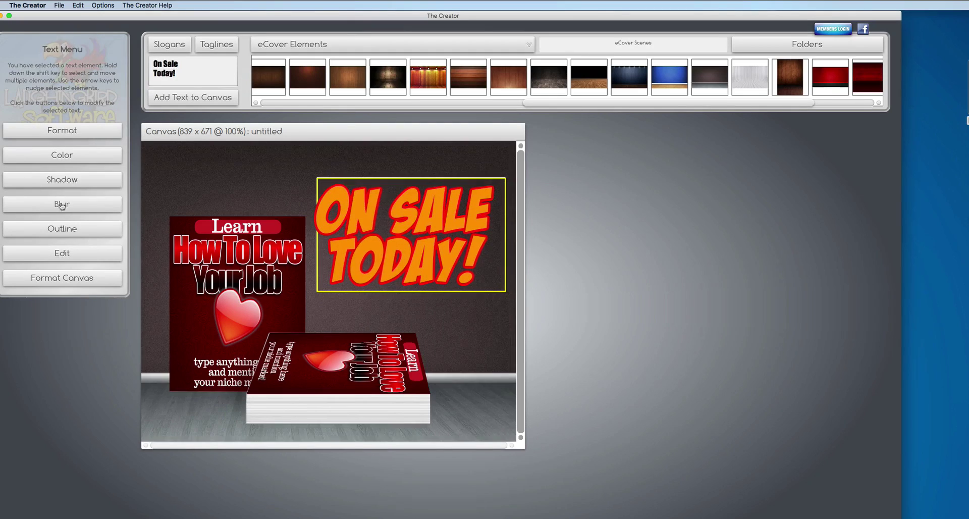
left_click(48, 180)
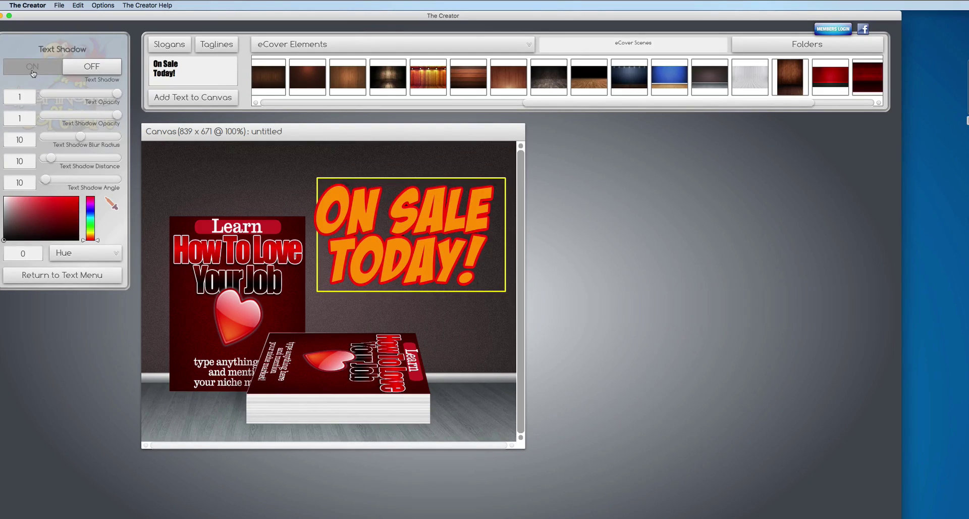
left_click(32, 66)
left_click_drag(45, 180, 59, 181)
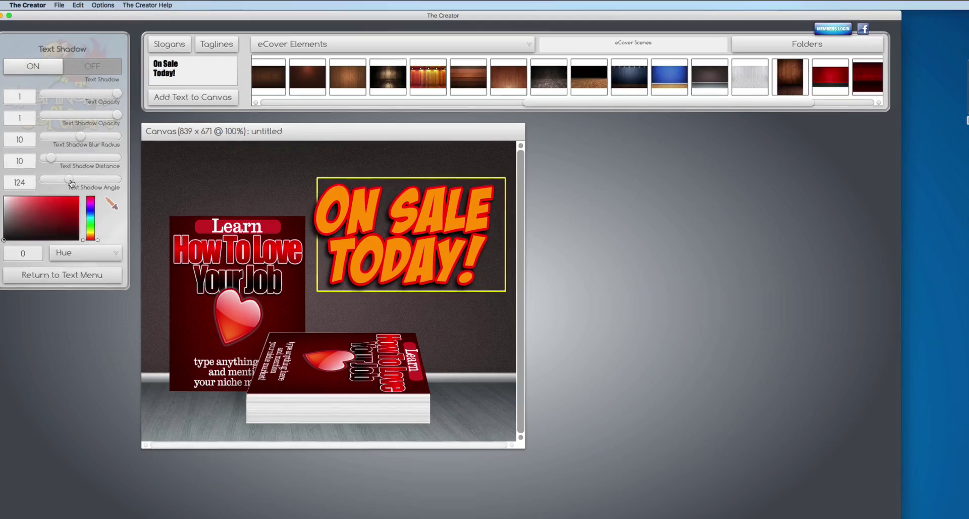
left_click(186, 194)
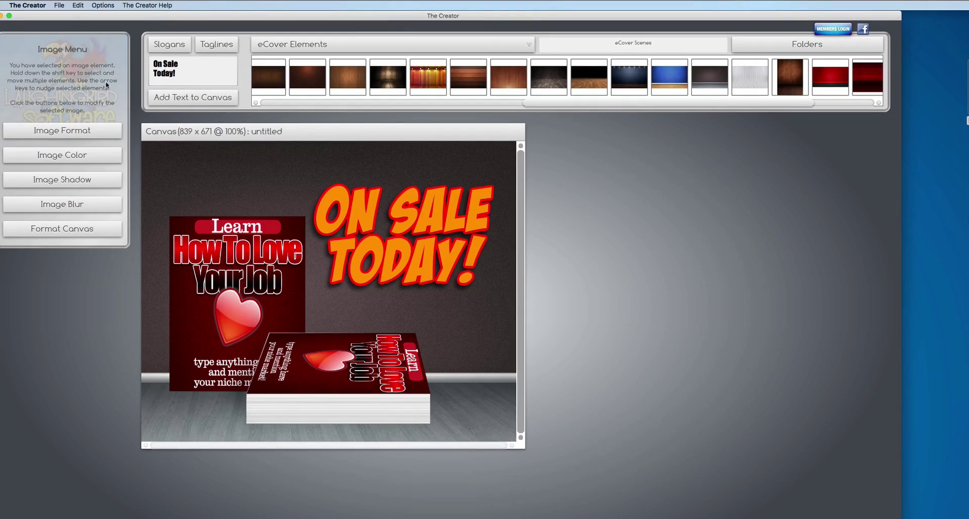
- Export the scene to the Desktop as love books SCENE.jpg
left_click(59, 4)
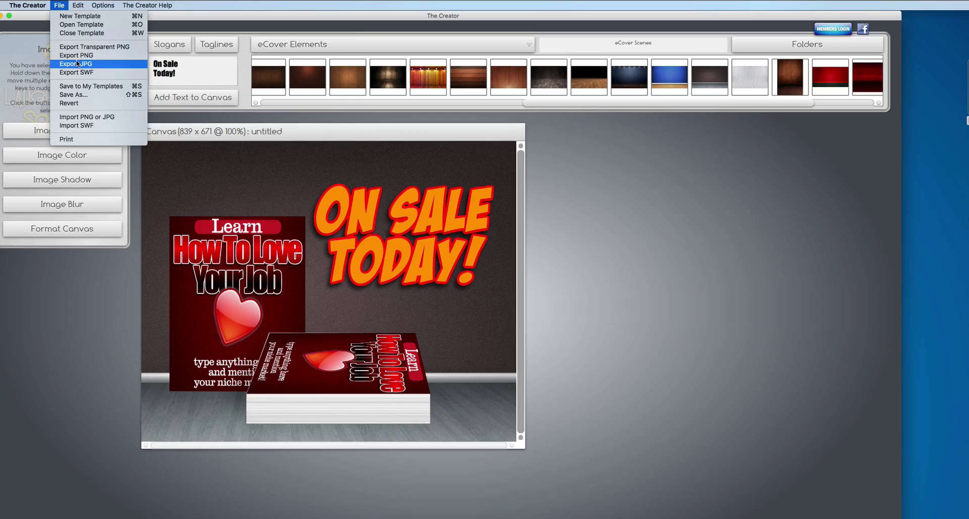
left_click(77, 64)
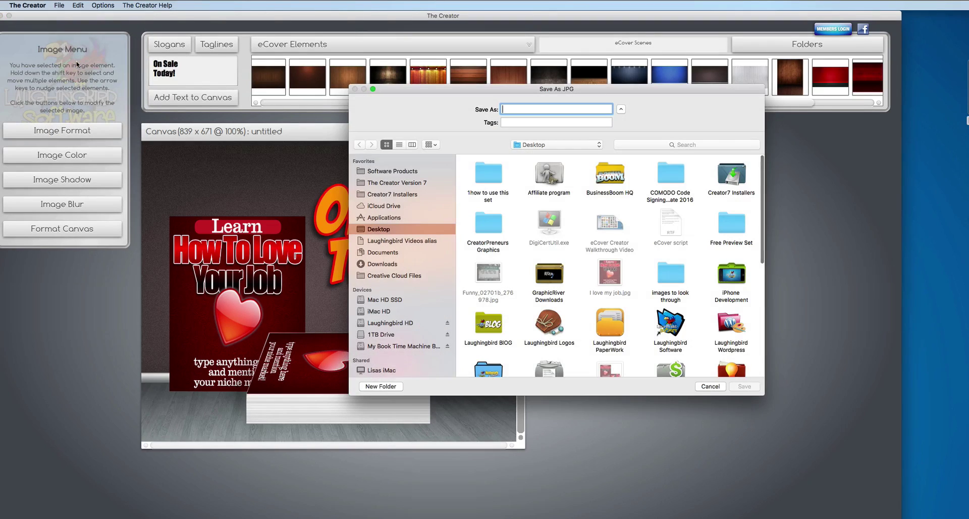
key("Escape")
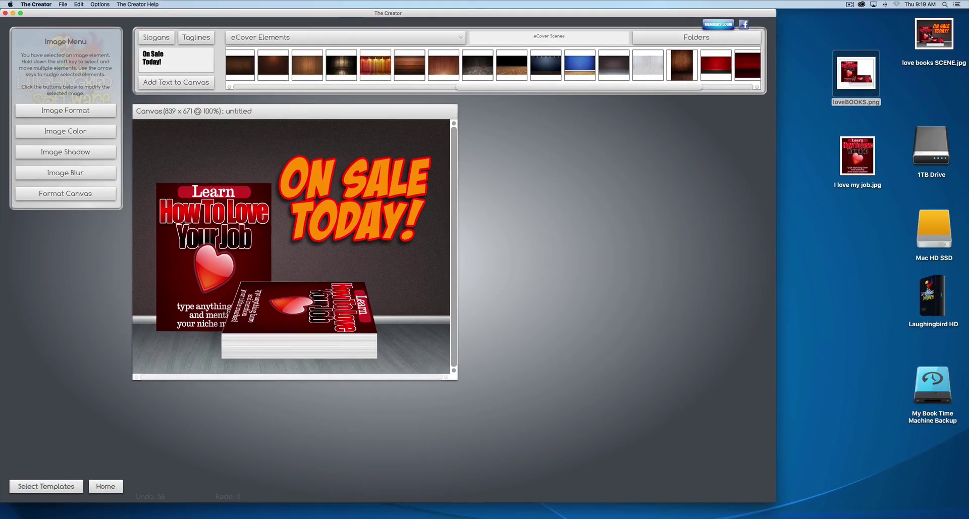
- Open love books SCENE.jpg from the desktop in Preview and centre the window
left_click(842, 242)
left_click(793, 186)
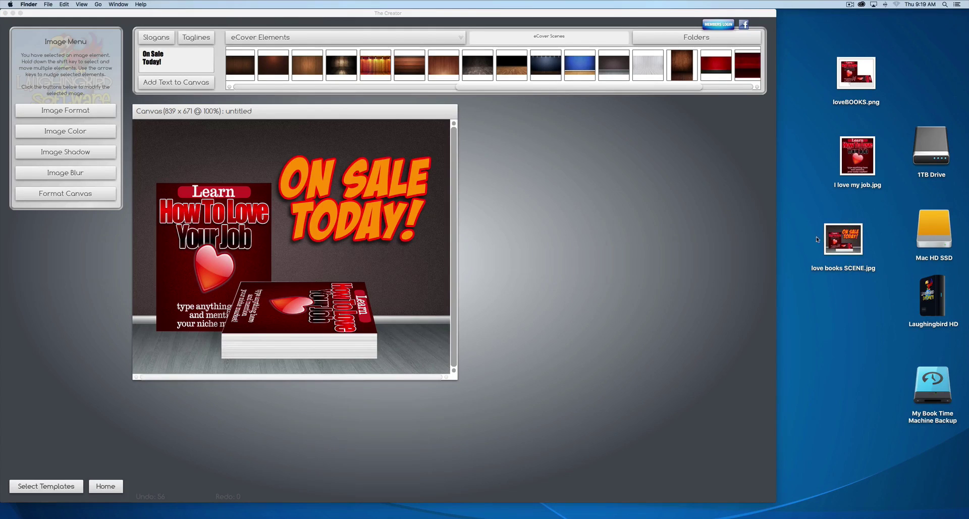
double_click(840, 246)
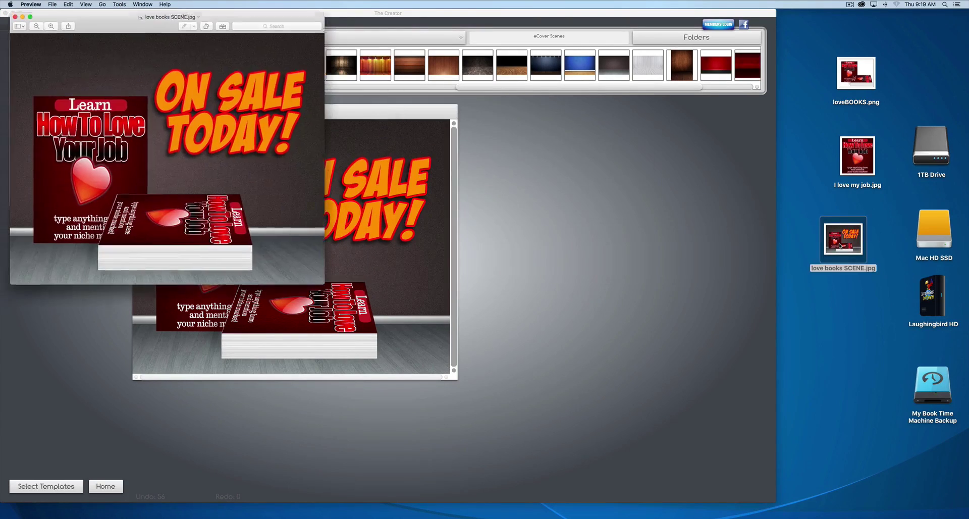
left_click_drag(114, 11, 454, 139)
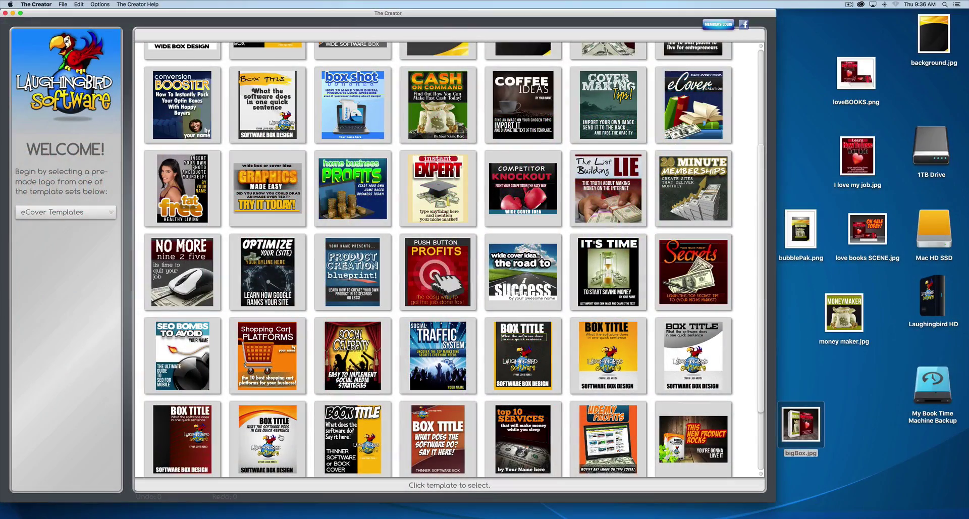
- Load the orange BOX TITLE software box template from the gallery
left_click(281, 437)
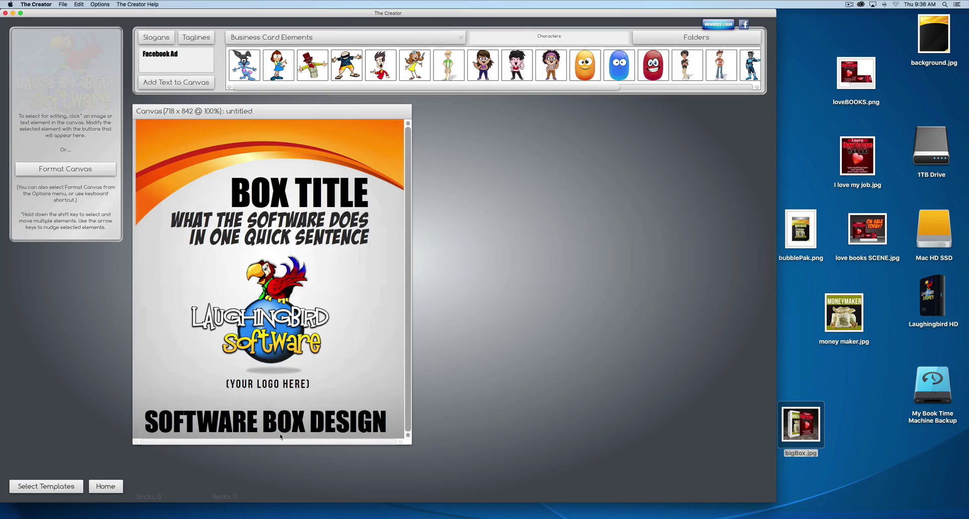